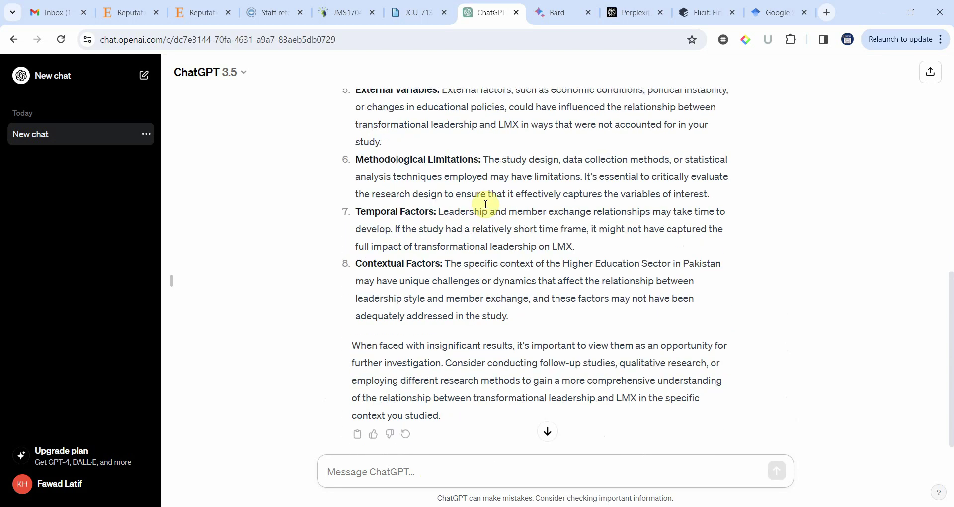
scroll(486, 204, "up", 3)
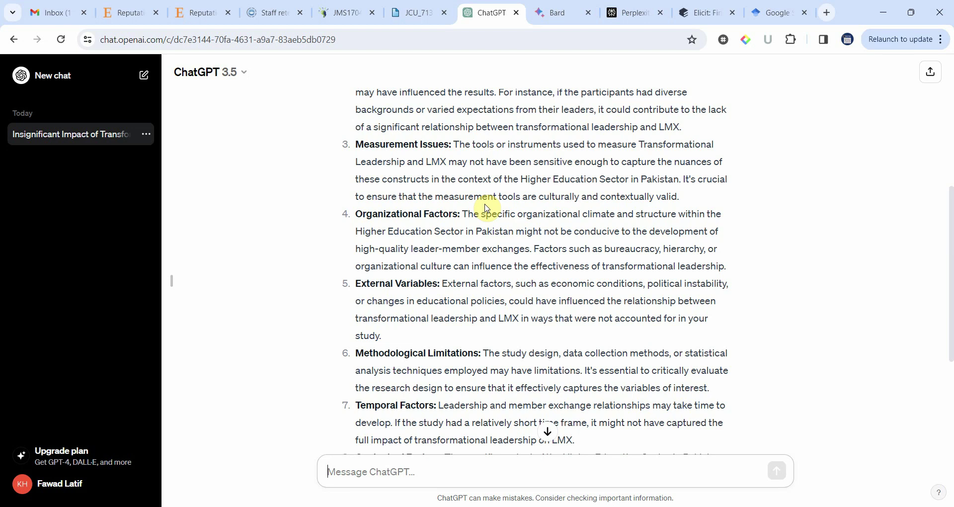
scroll(485, 211, "up", 6)
scroll(475, 218, "down", 2)
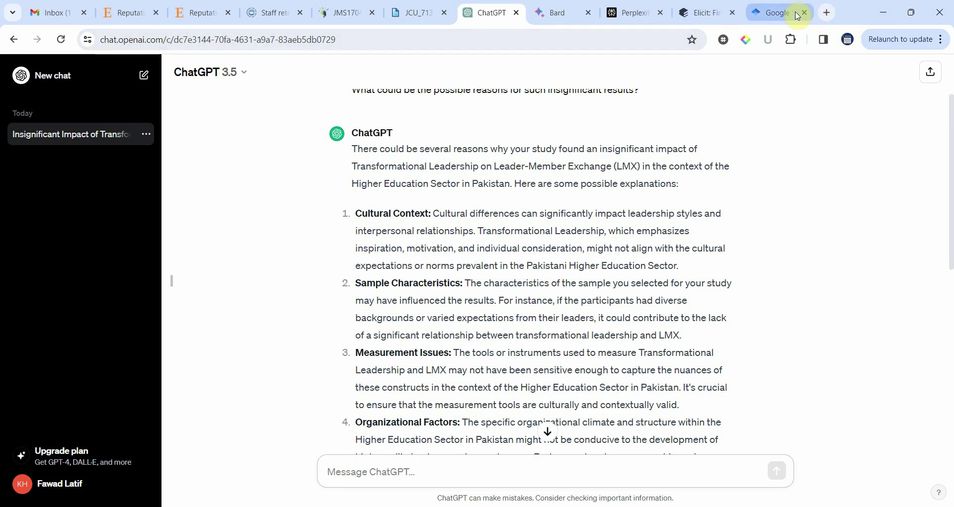
Step: In a new tab, load hofstede-insights.com/country-comparison-tool?countries=Pakistan, replacing saudi+arabia in the suggested URL
left_click(826, 13)
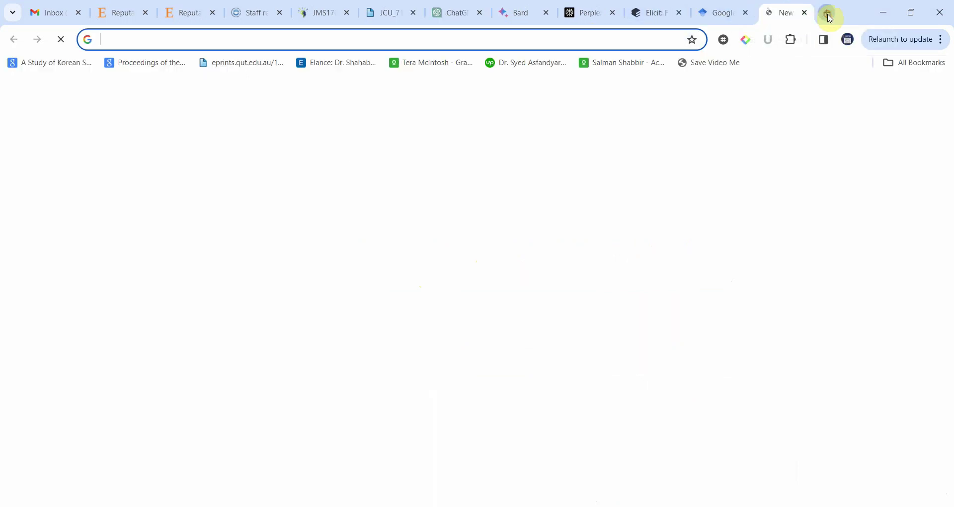
left_click(560, 33)
type("HOfst")
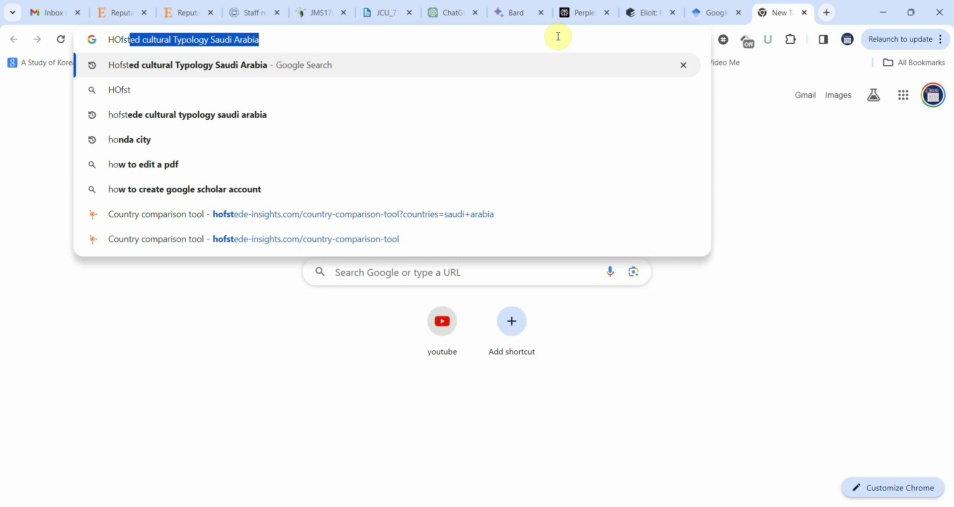
type("ede")
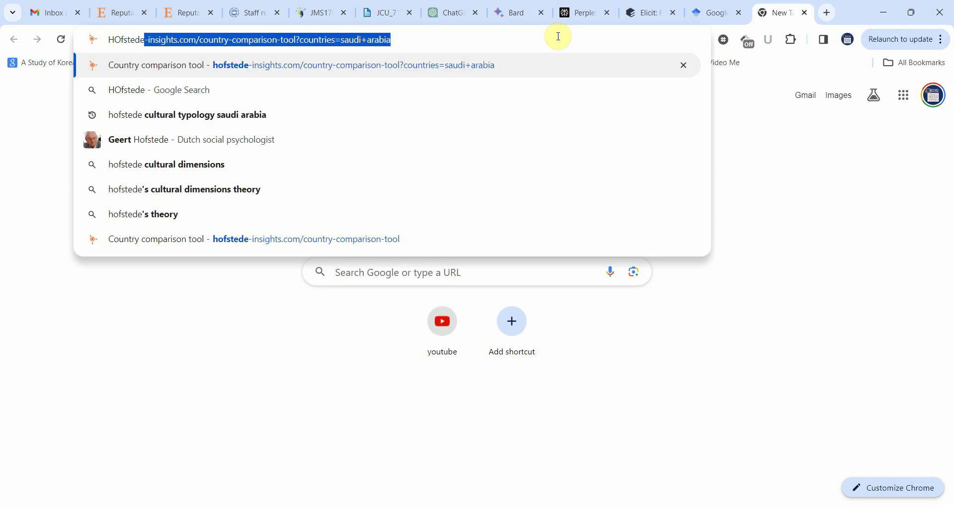
key("End")
key("shift+Left")
key("shift+Left")
key("shift+Left")
key("shift+Left")
key("shift+Left")
key("shift+Left")
key("shift+Left")
key("shift+Left")
key("shift+Left")
key("shift+Left")
key("shift+Left")
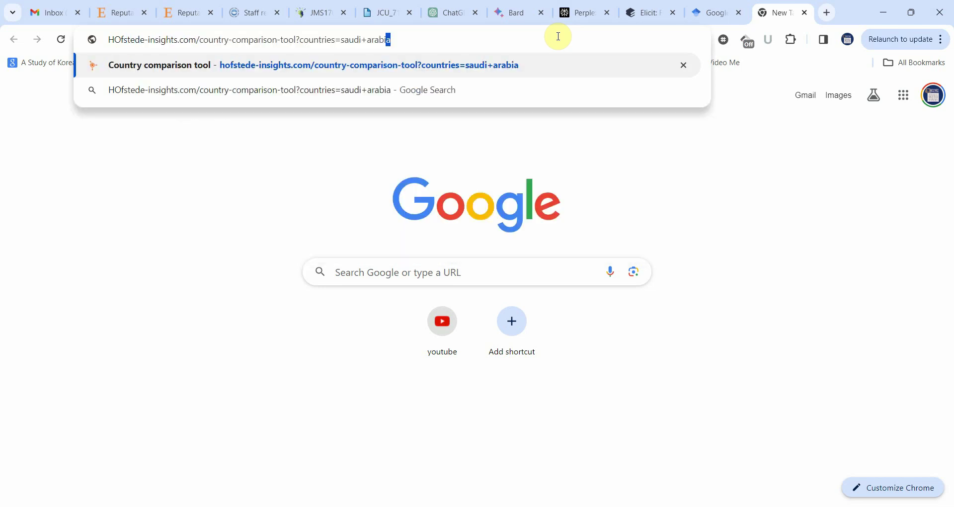
key("shift+Left")
type("Pakistan")
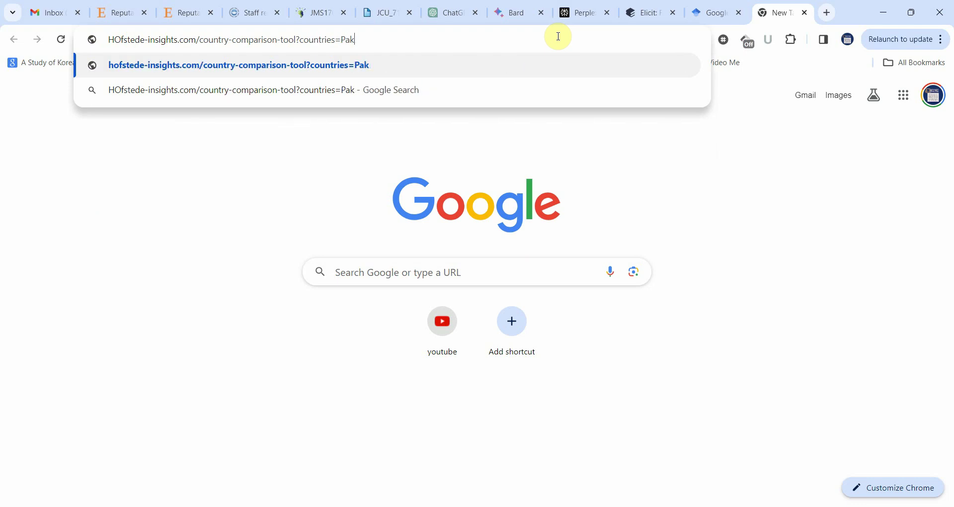
key("Return")
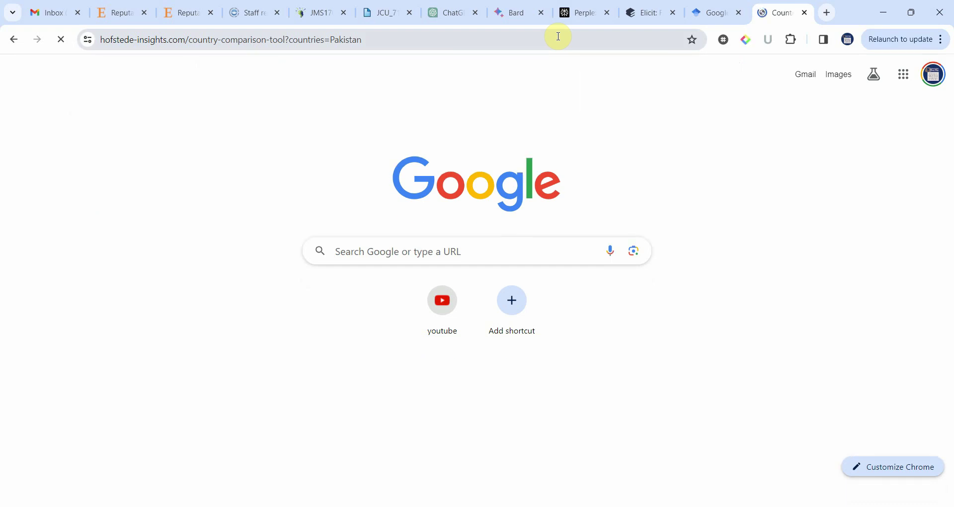
scroll(512, 271, "down", 1)
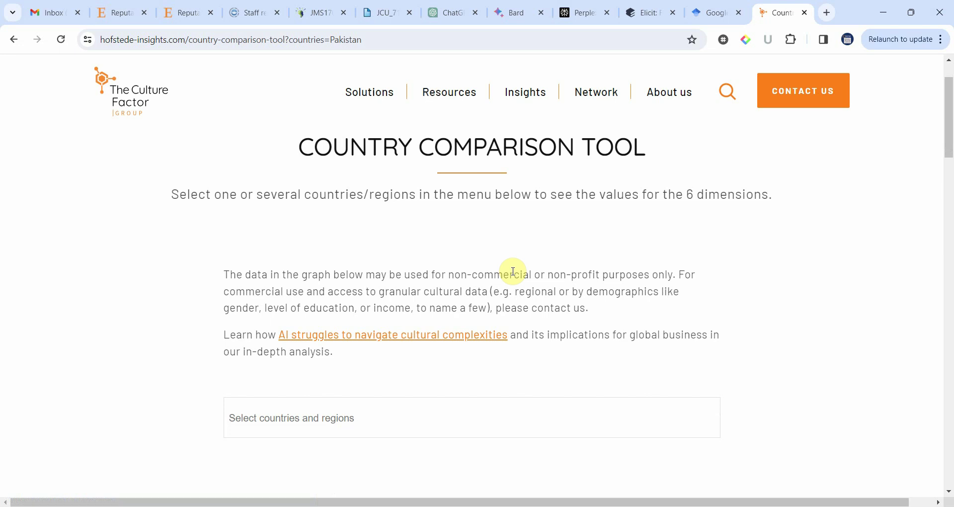
Step: Add Pakistan to the comparison chart (Individualism 5, Uncertainty Avoidance 70), then go back to ChatGPT
scroll(517, 371, "down", 4)
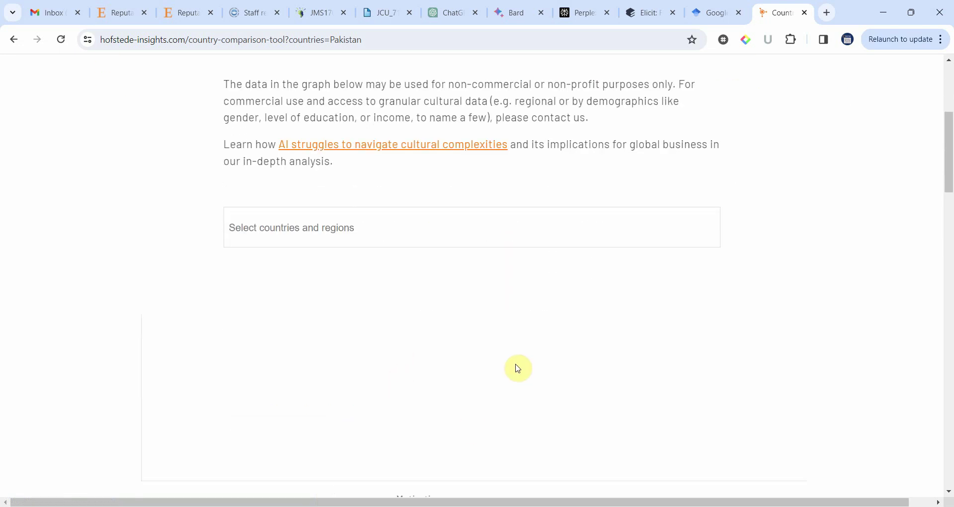
left_click(397, 205)
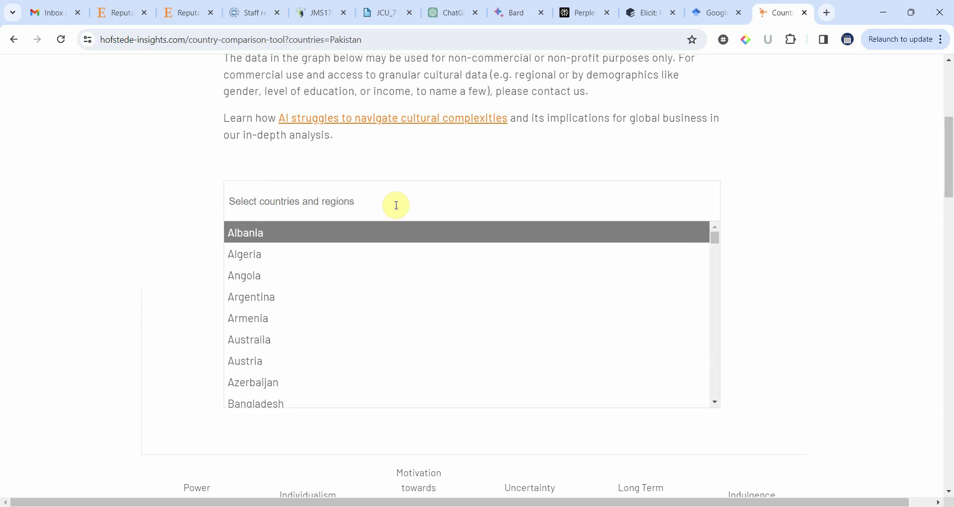
type("Pakistan")
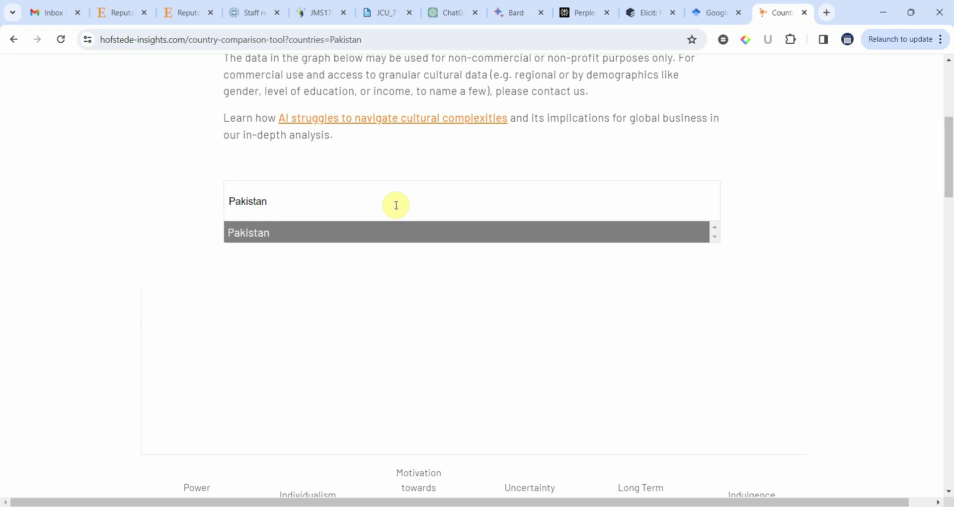
left_click(372, 238)
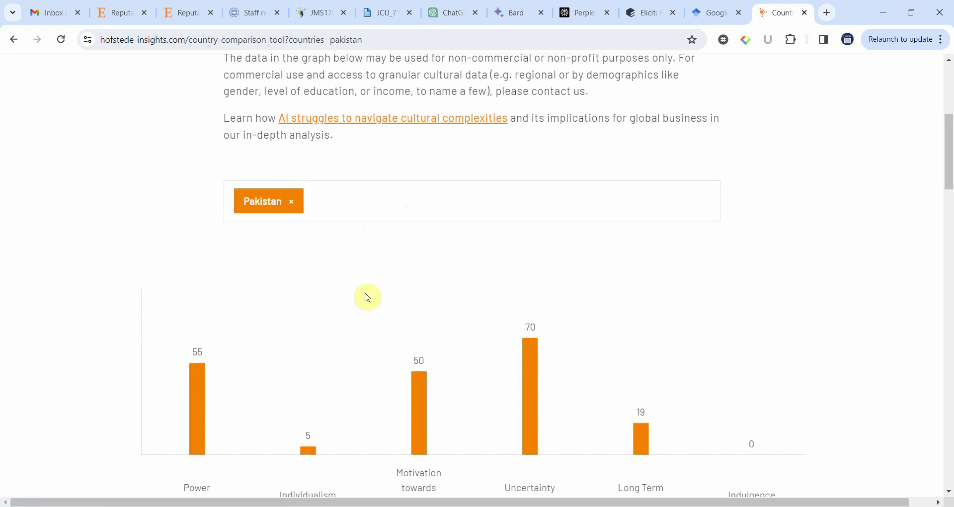
scroll(368, 298, "down", 2)
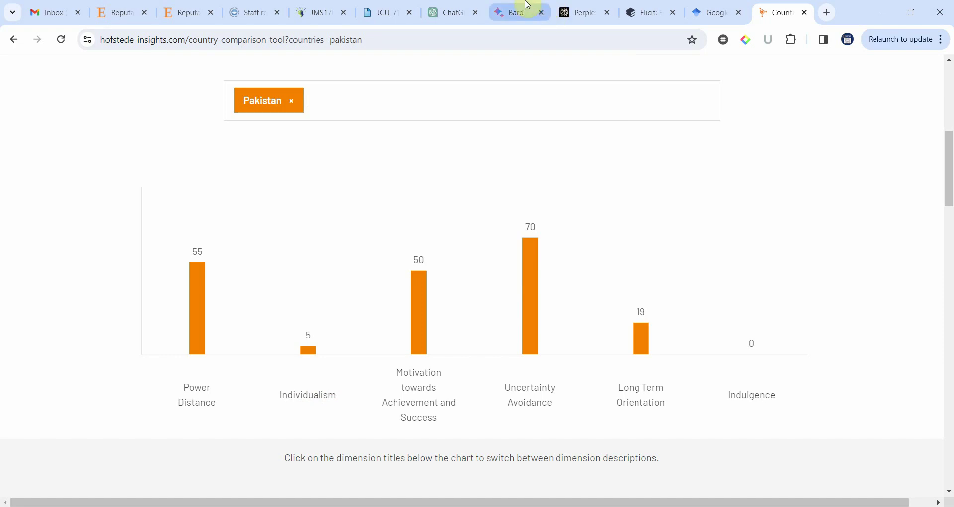
left_click(453, 7)
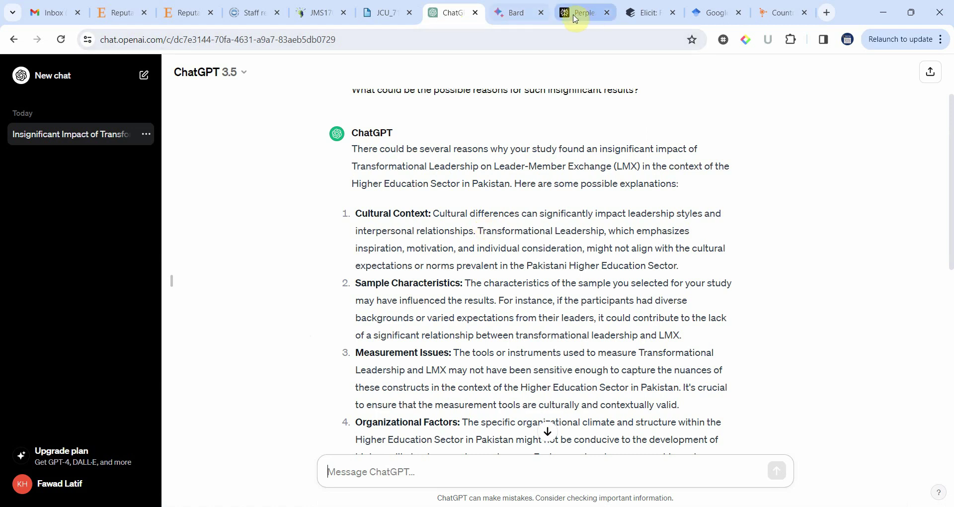
Step: Paste the insignificant leadership finding question into Bard and send it
left_click(510, 15)
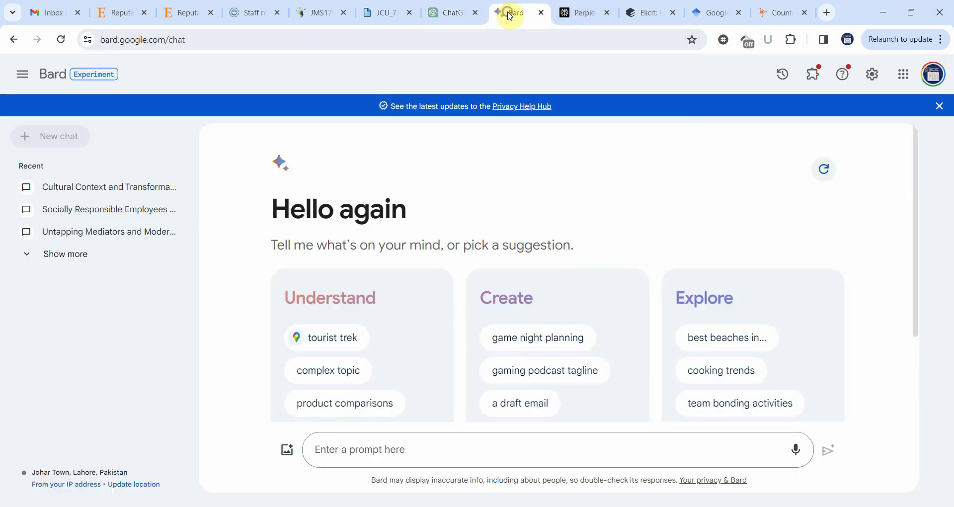
left_click(396, 446)
type("In my study i found that Transformational Leadership has an insignificant impact on Leader Member Exchange. The study was conducted in Pakistan in Higher Education Sector.  What could be the possible reasons for such insignificant results?")
key("Return")
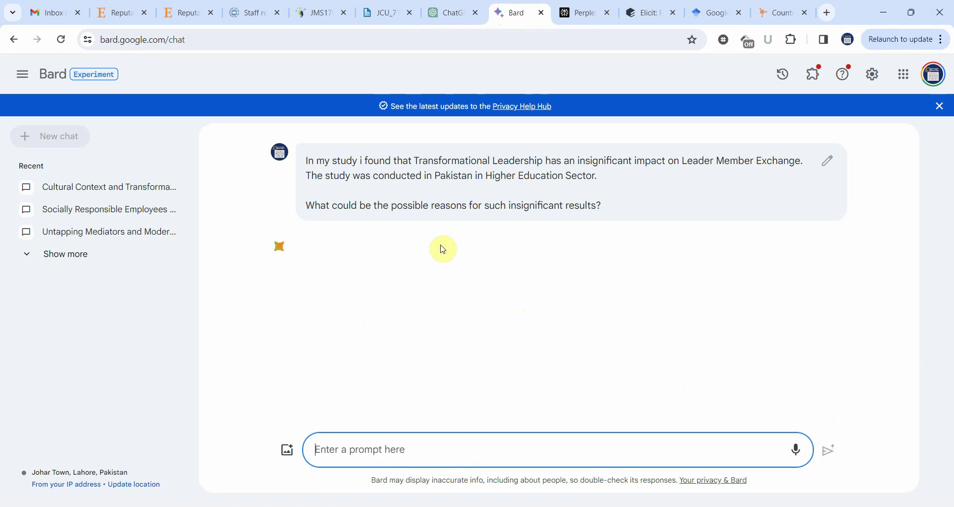
Step: Send ChatGPT the follow-up 'Can you be a little specific with respect to cultural context?'
left_click(448, 12)
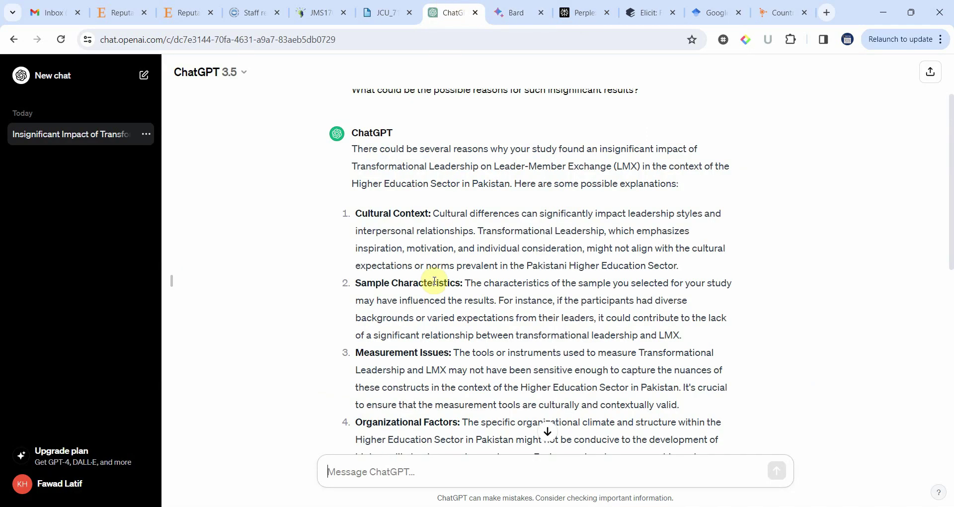
left_click(458, 473)
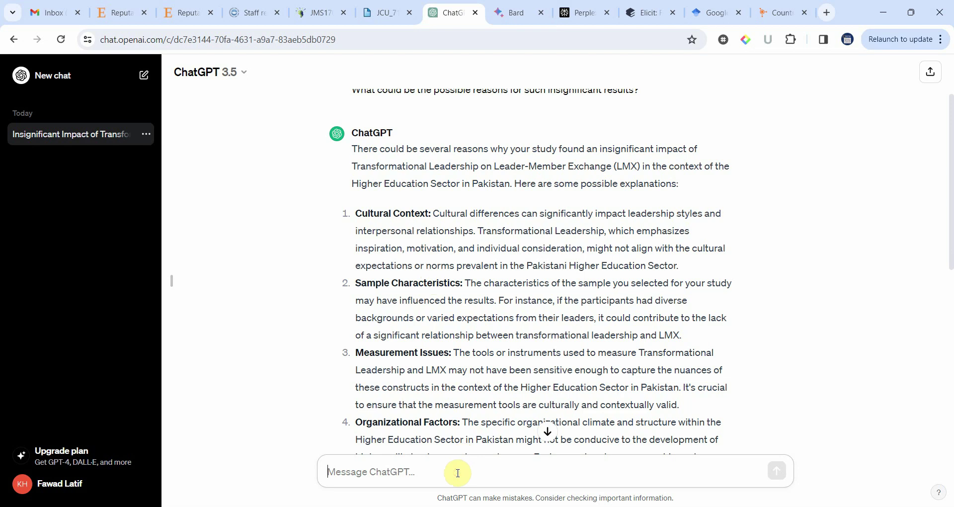
type("Can you be ")
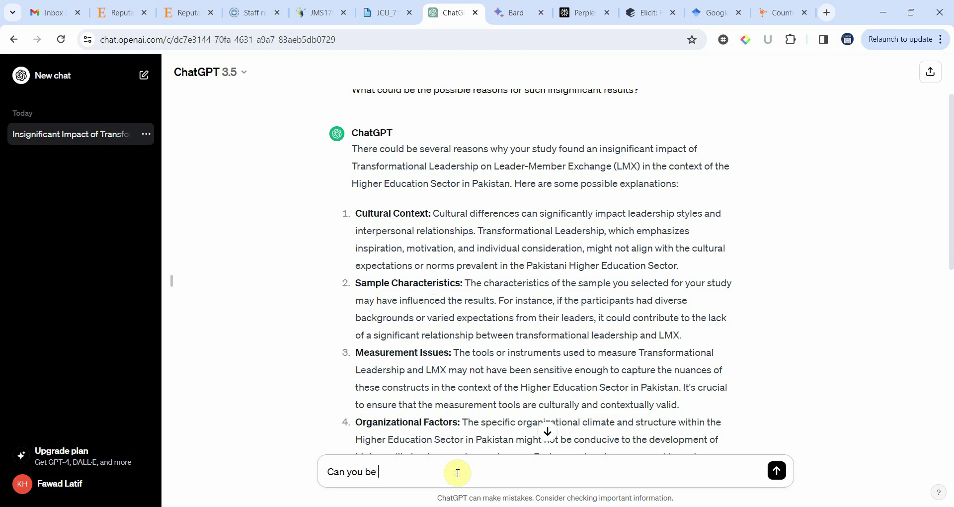
type("a little specific with respect to ")
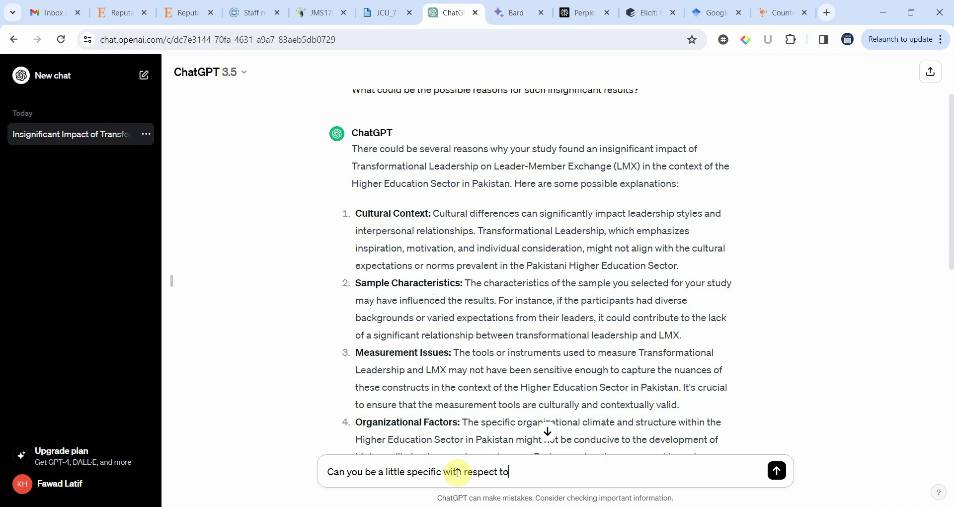
type("cultural context?")
key("Return")
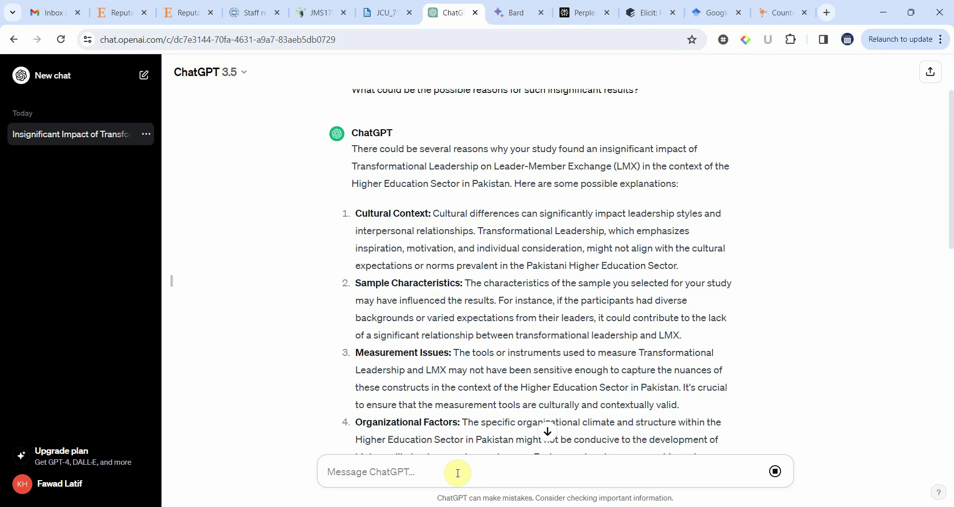
Step: Read Bard's contextual-factors reply, then ChatGPT's answer on Pakistan's power distance, collectivism and uncertainty avoidance
left_click(510, 11)
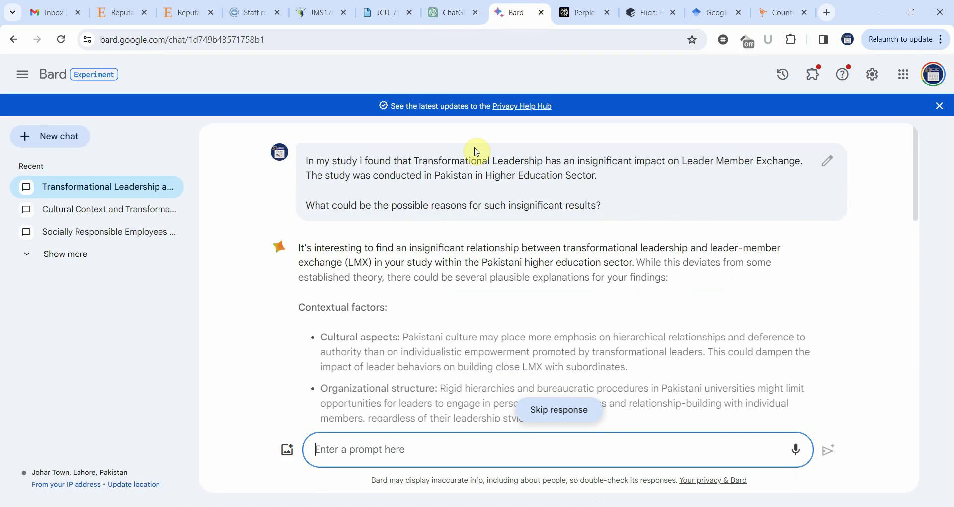
scroll(441, 304, "down", 1)
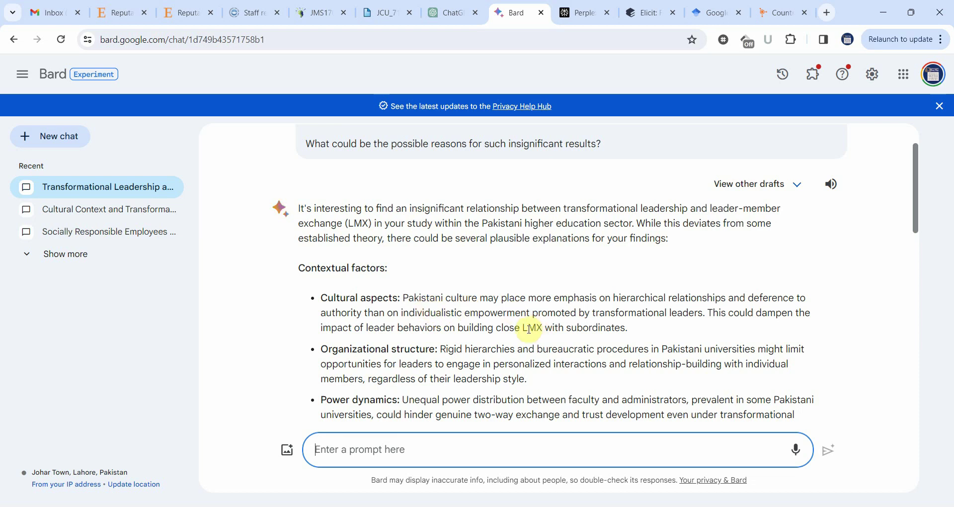
scroll(530, 329, "down", 1)
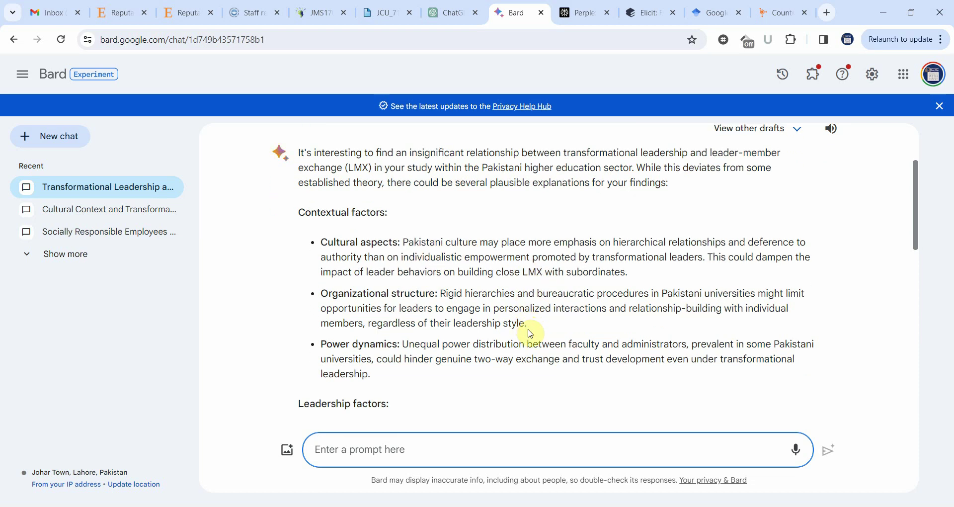
scroll(530, 334, "down", 1)
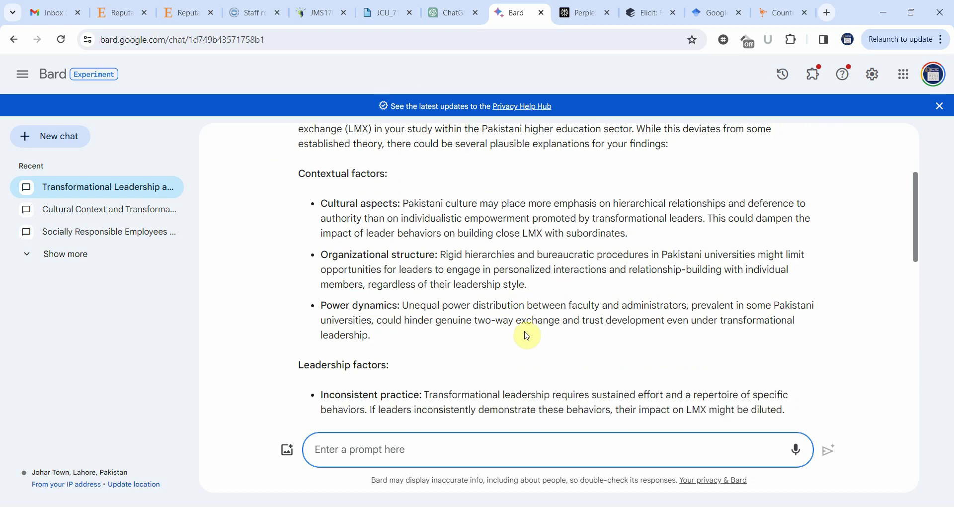
left_click(450, 13)
scroll(431, 293, "down", 5)
scroll(432, 293, "down", 15)
scroll(431, 290, "up", 8)
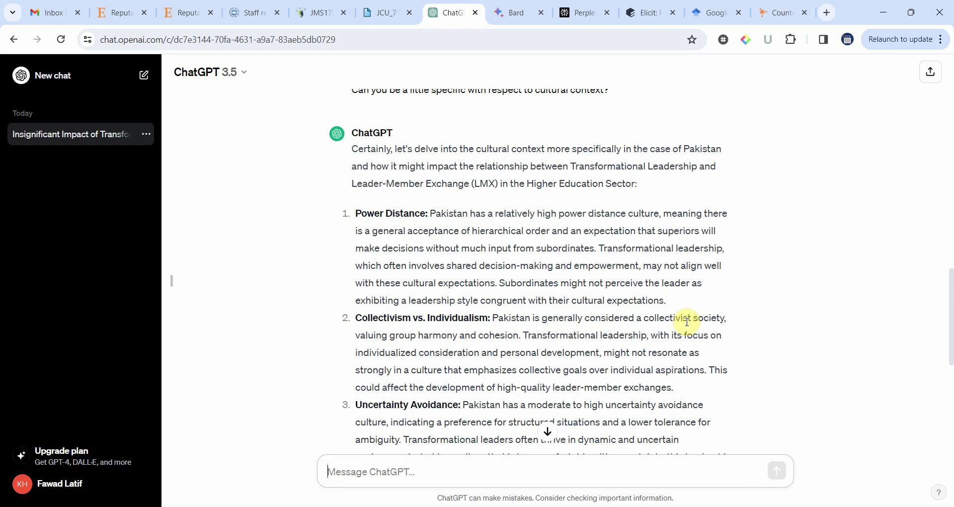
Step: Highlight the Collectivism vs. Individualism sentence about transformational leadership not resonating in collective-goal cultures
left_click_drag(525, 336, 479, 355)
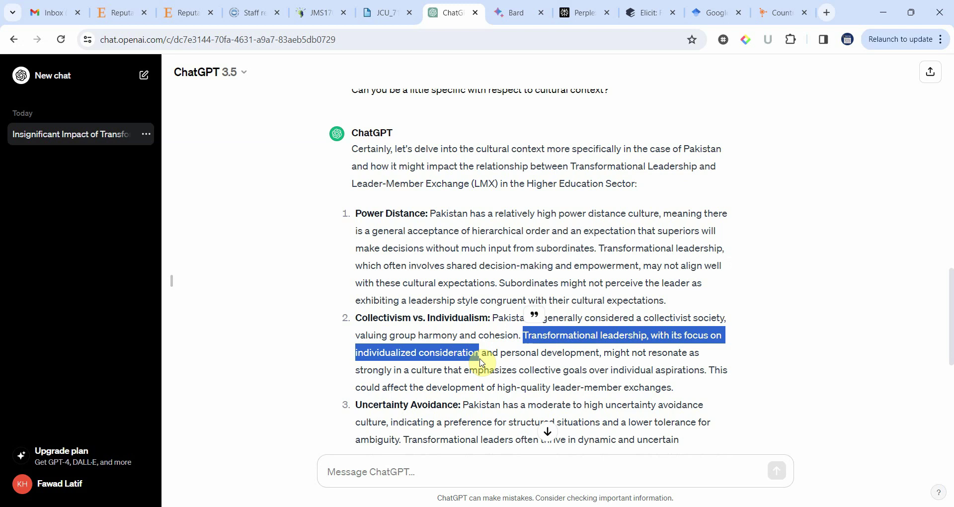
left_click(249, 351)
left_click_drag(524, 335, 706, 364)
key("ctrl+c")
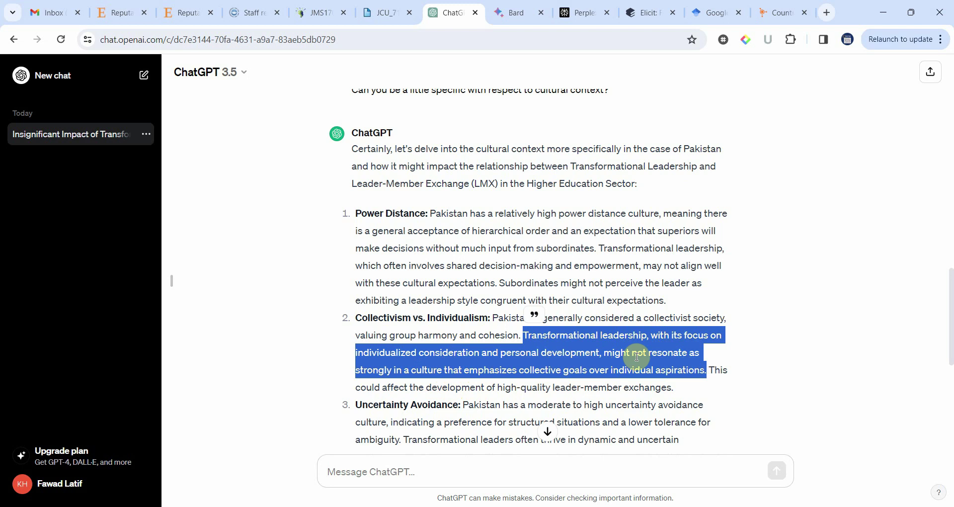
Step: Scroll through Bard's remaining leadership and measurement explanations
left_click(509, 15)
scroll(556, 328, "down", 7)
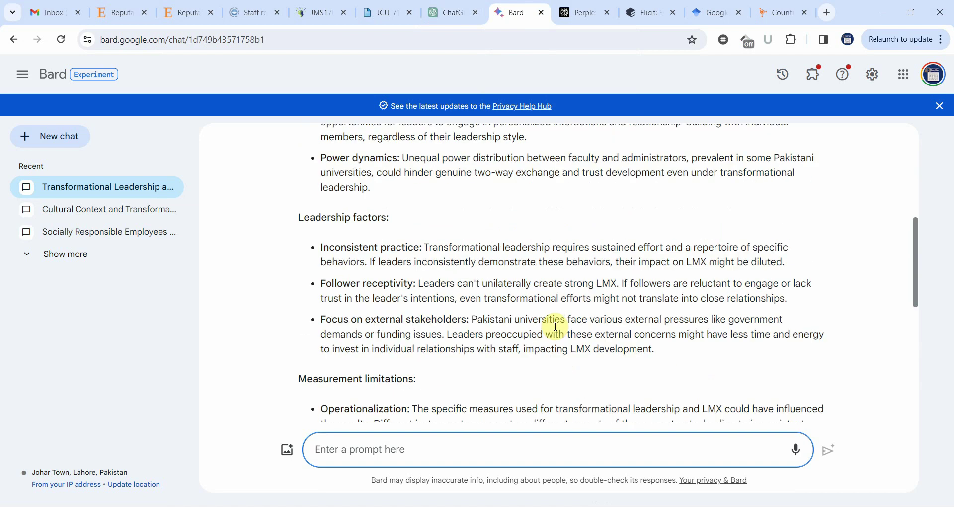
scroll(556, 328, "down", 3)
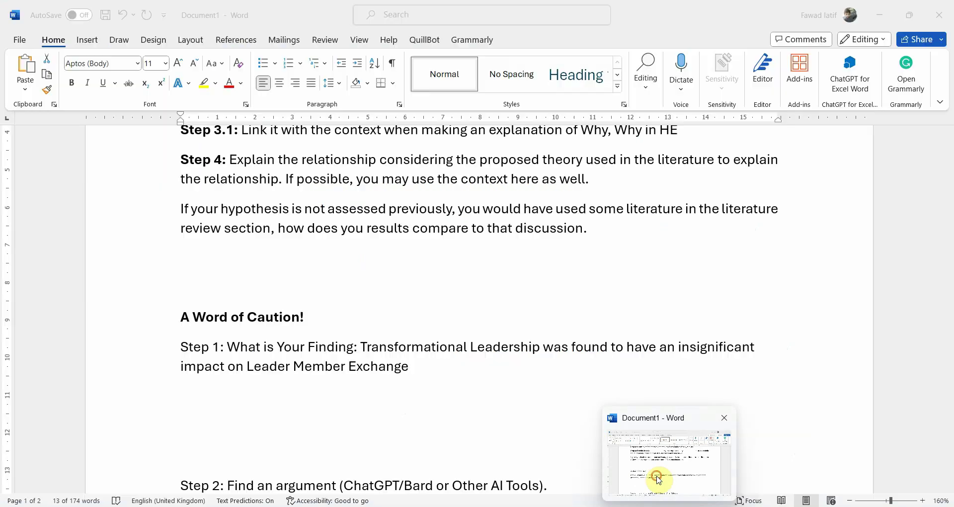
Step: Scroll the Word guide down to Step 4's reference-tool bullets, then return to Chrome
left_click(660, 477)
scroll(508, 342, "down", 3)
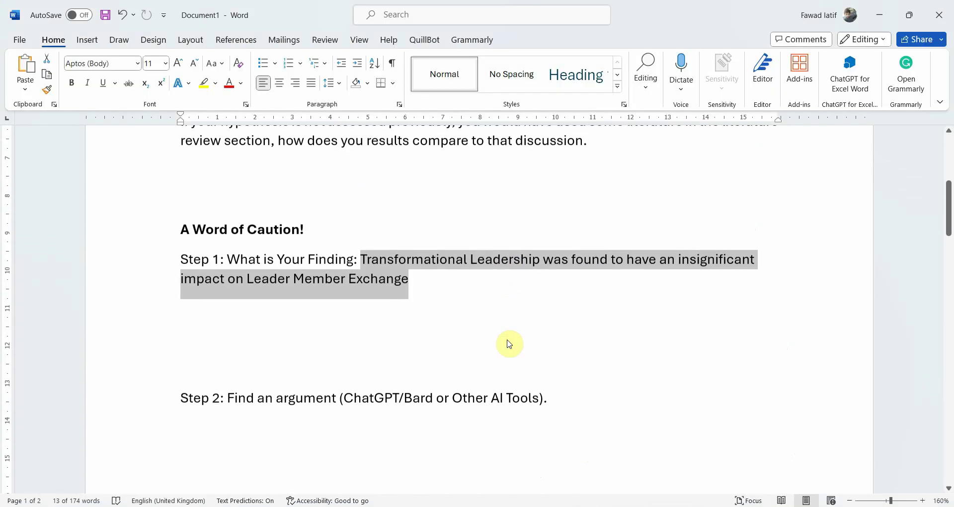
scroll(508, 341, "down", 2)
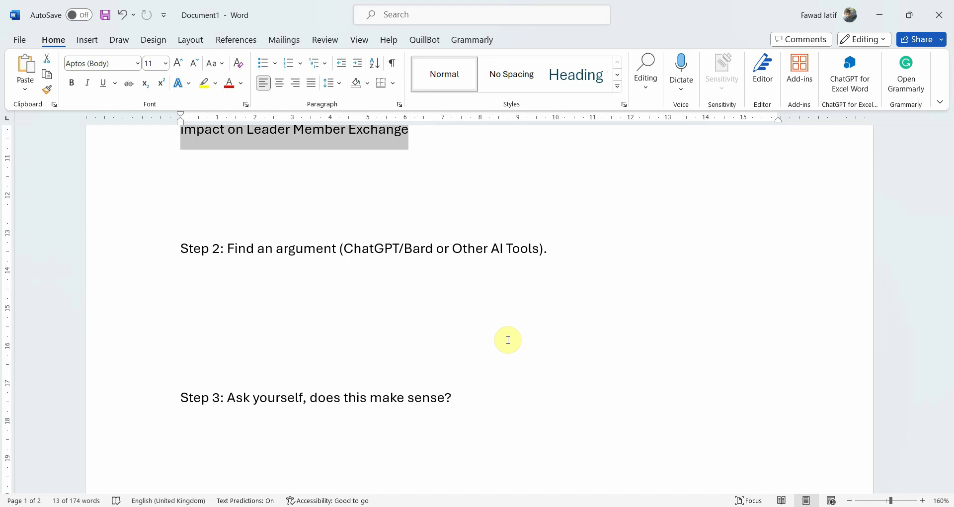
scroll(508, 340, "down", 3)
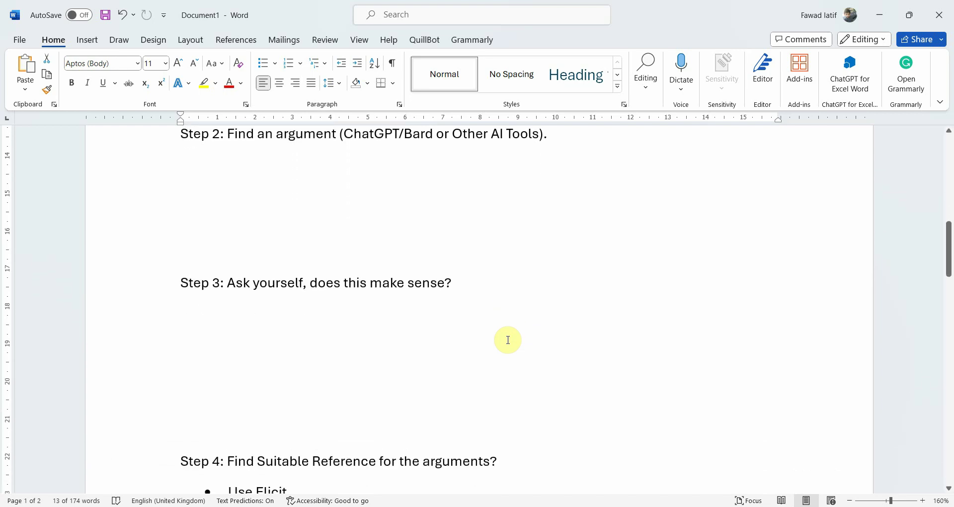
scroll(508, 340, "down", 1)
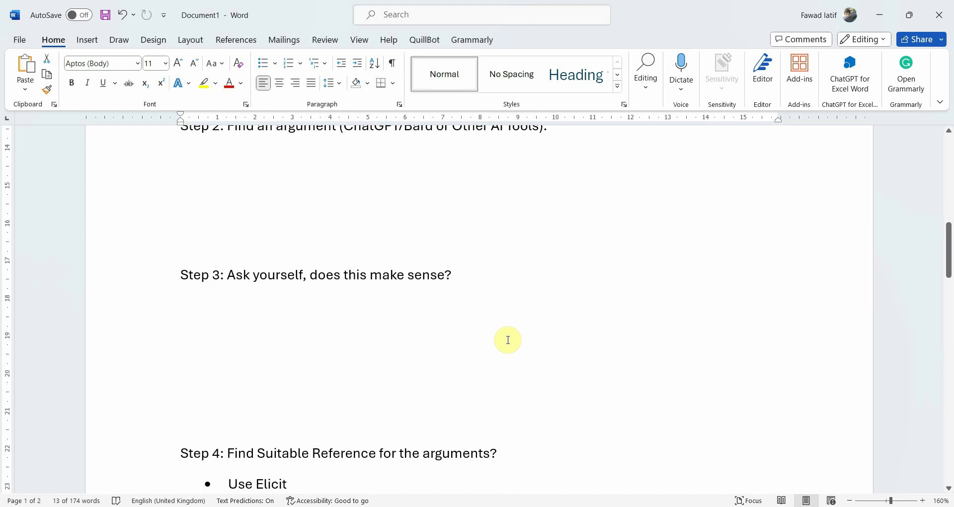
scroll(508, 340, "down", 5)
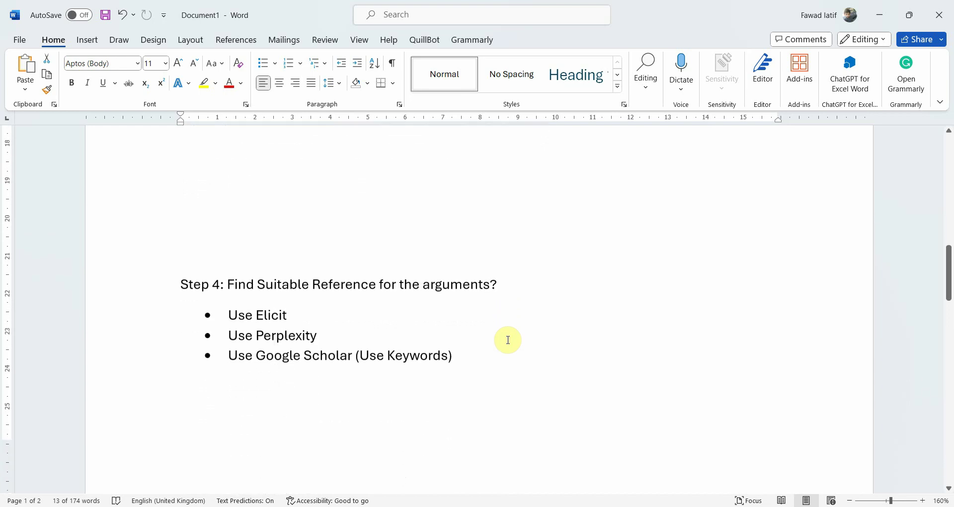
scroll(508, 340, "down", 2)
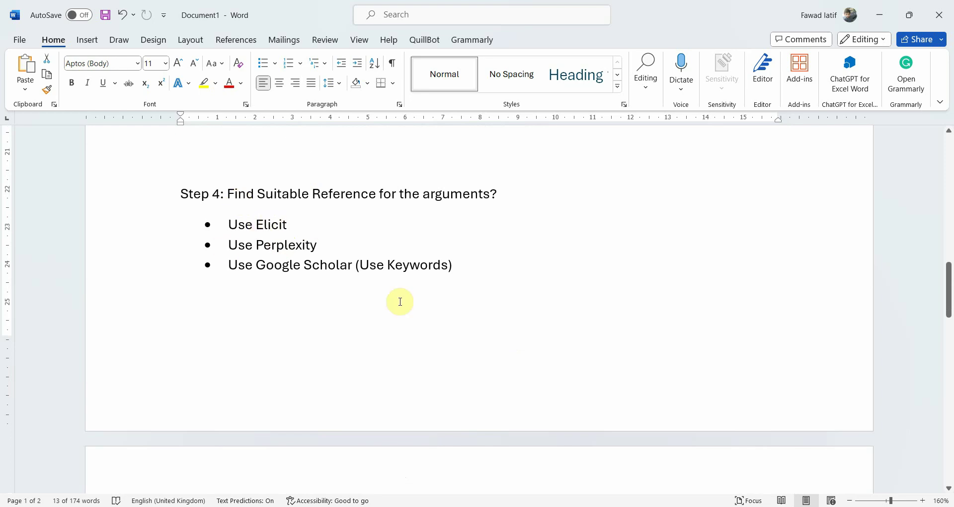
left_click(558, 490)
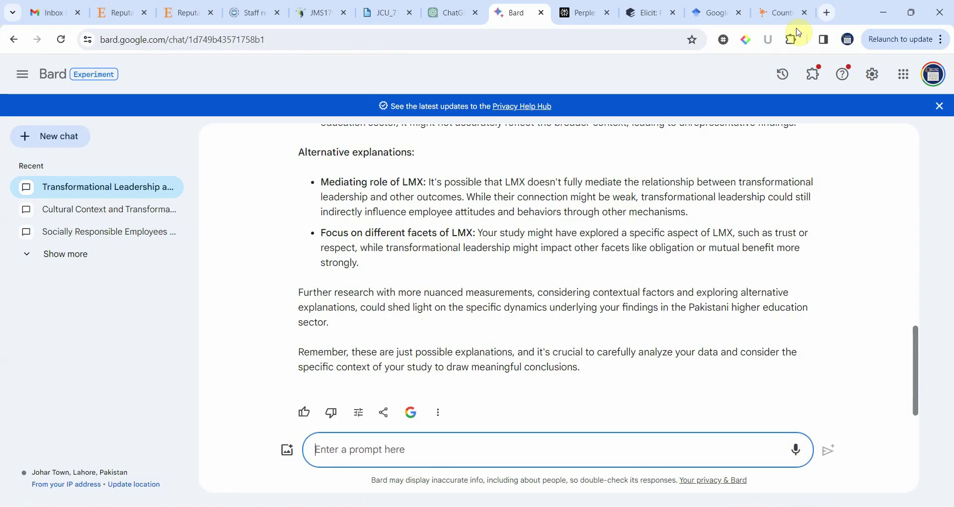
Step: Paste the ChatGPT sentence into Elicit's question box, prefix 'Why', and delete the individualized consideration clause
left_click(649, 13)
left_click(358, 294)
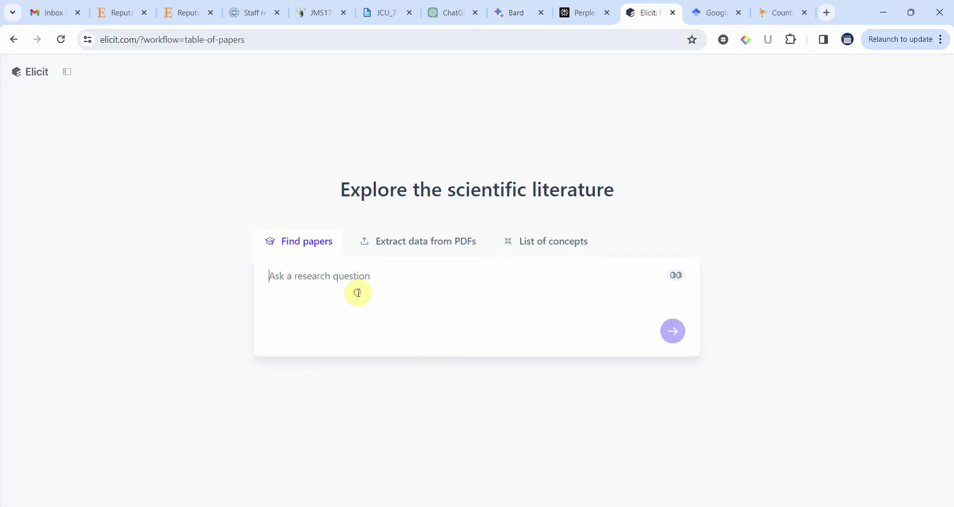
key("ctrl+v")
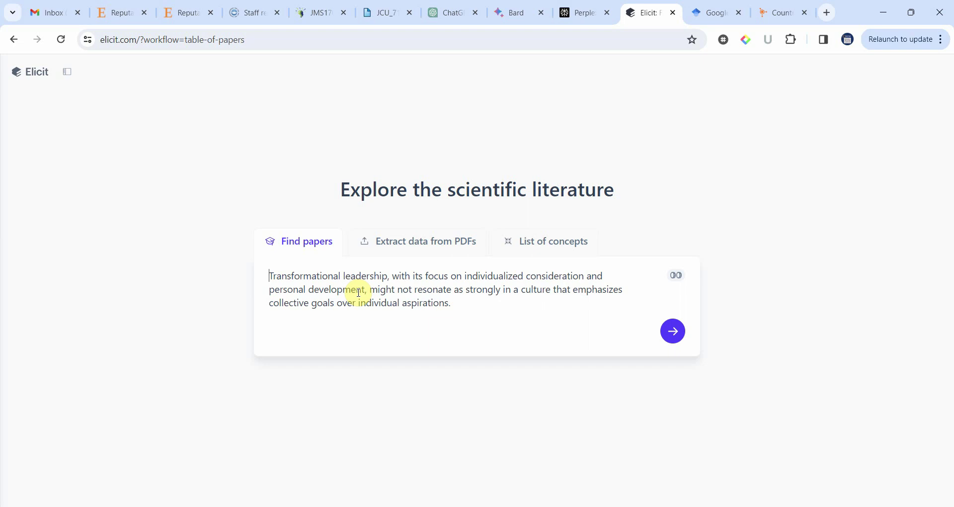
type("Why")
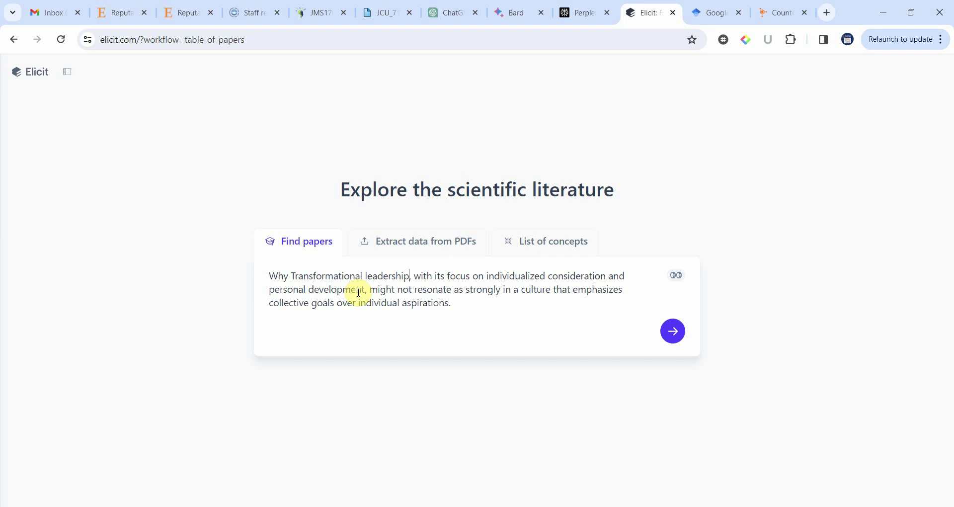
key("shift+Down")
key("shift+Left")
key("shift+Left")
key("shift+Left")
key("shift+Left")
key("shift+Left")
key("shift+Left")
key("shift+Left")
key("shift+Left")
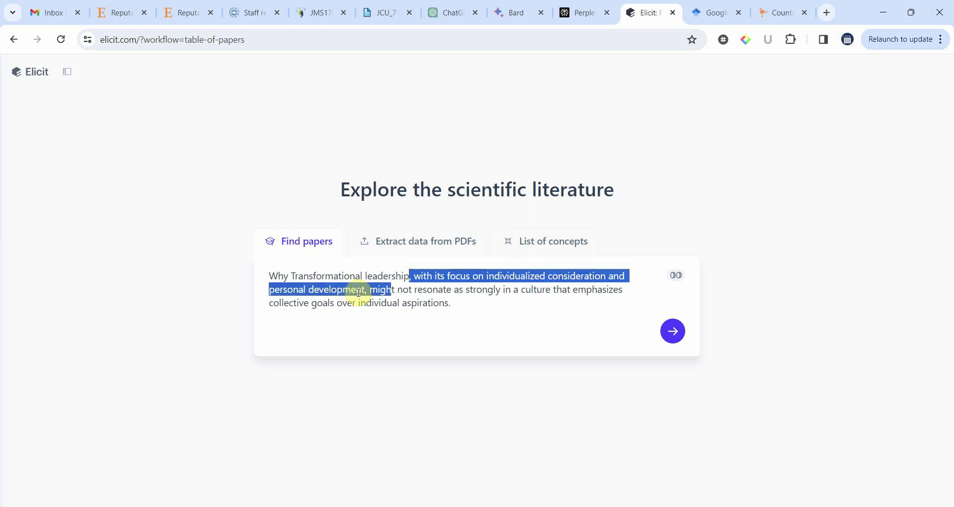
key("shift+Left")
key("shift+Left")
key("BackSpace")
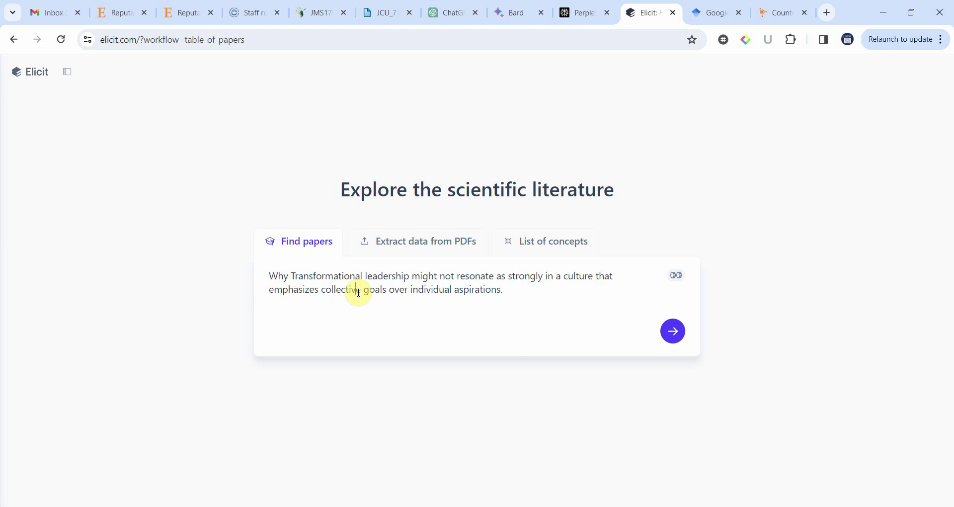
Step: Append 'or collectivism?', remove the individual-aspirations ending, and submit the question
type("or collectivism o")
key("shift+End")
key("BackSpace")
type("?")
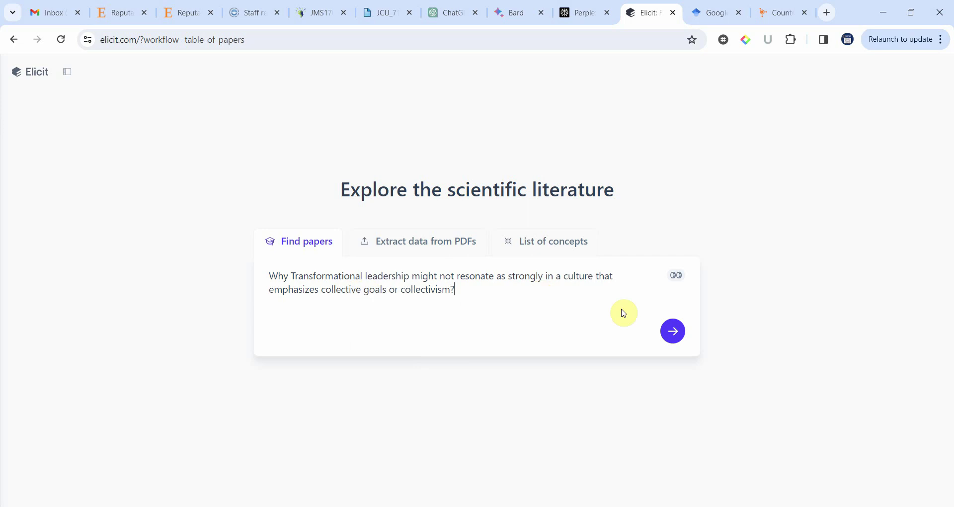
left_click(676, 332)
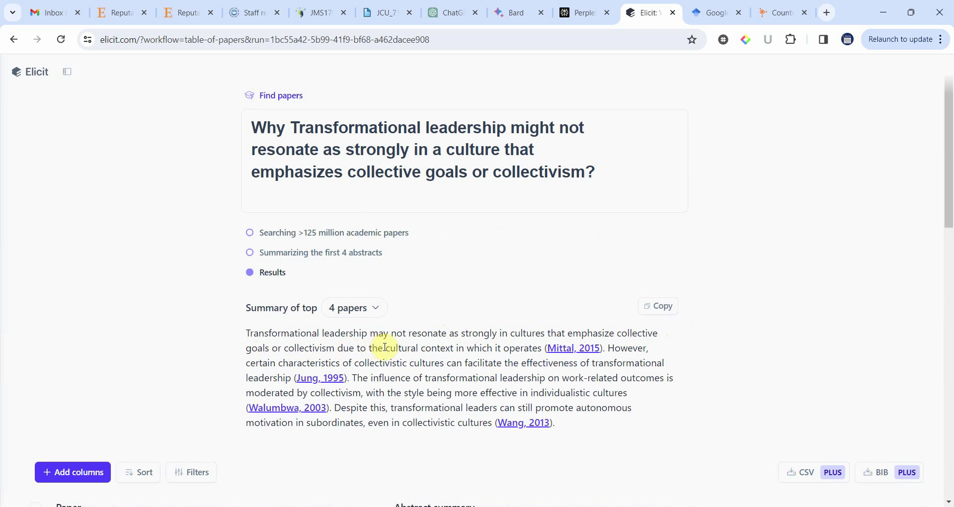
Step: Check the Mittal 2015 paper's details, then select the full research question text for reuse
left_click(597, 354)
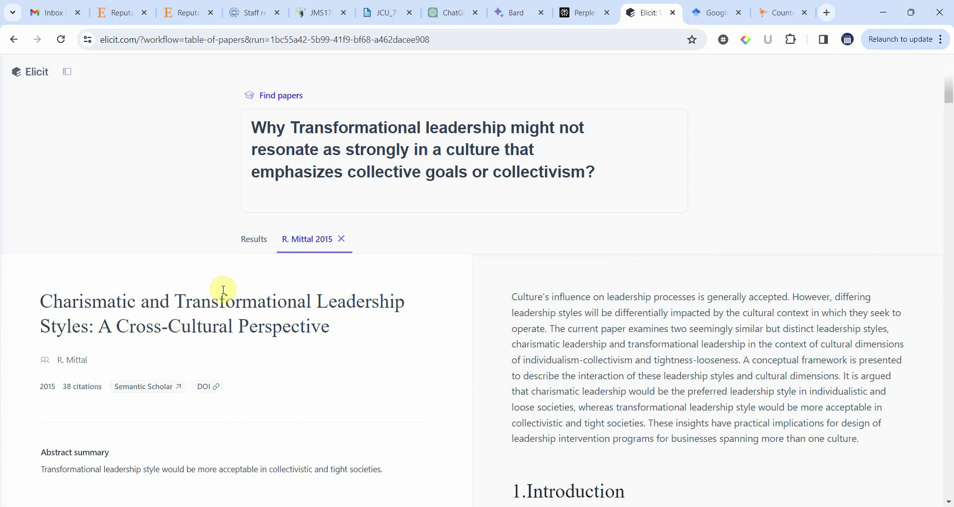
scroll(385, 326, "down", 2)
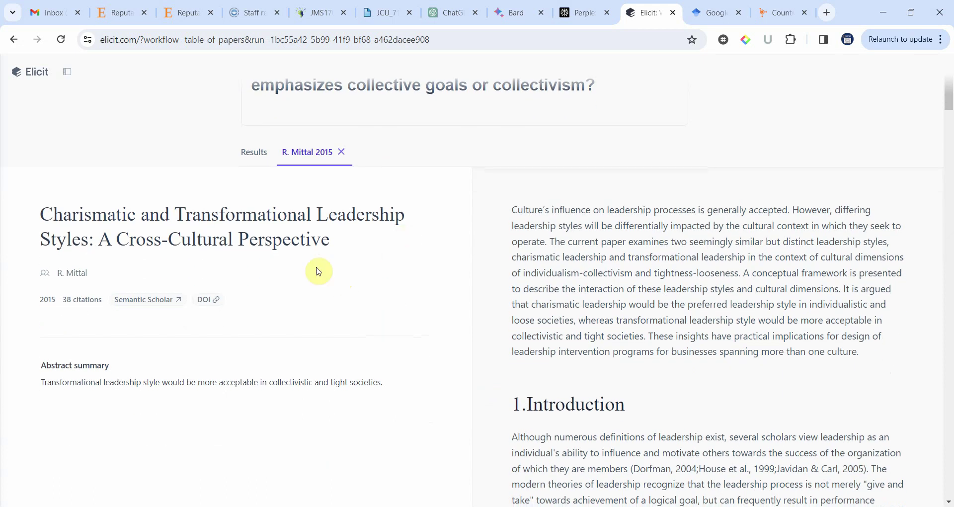
left_click(252, 153)
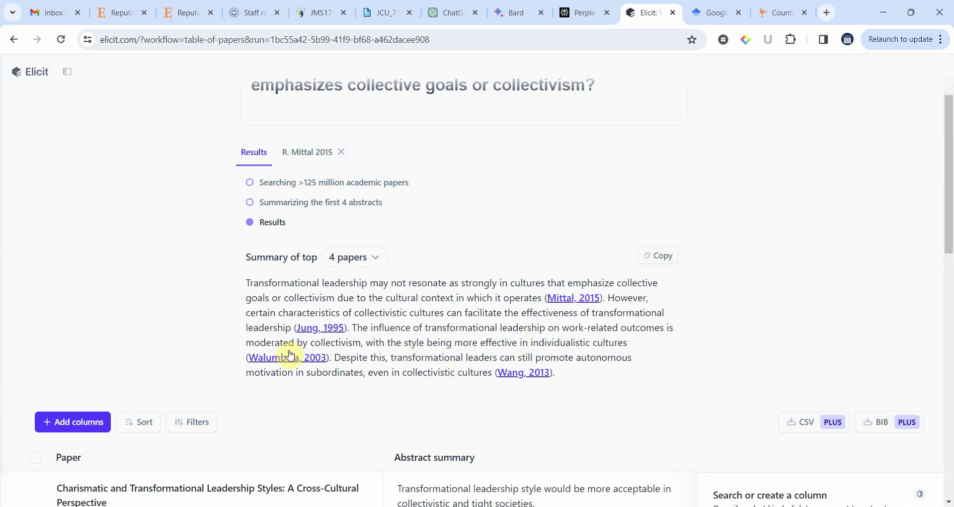
scroll(413, 144, "up", 2)
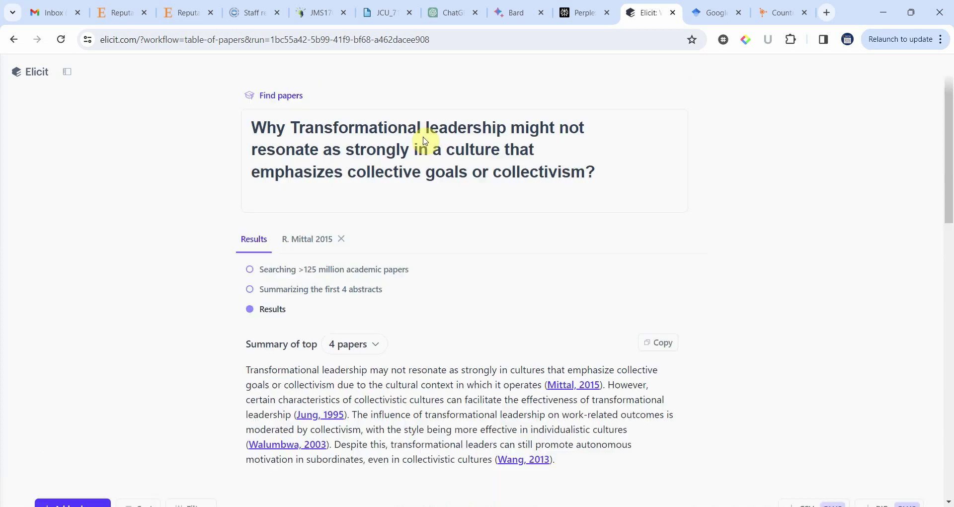
left_click_drag(260, 123, 624, 179)
key("ctrl+c")
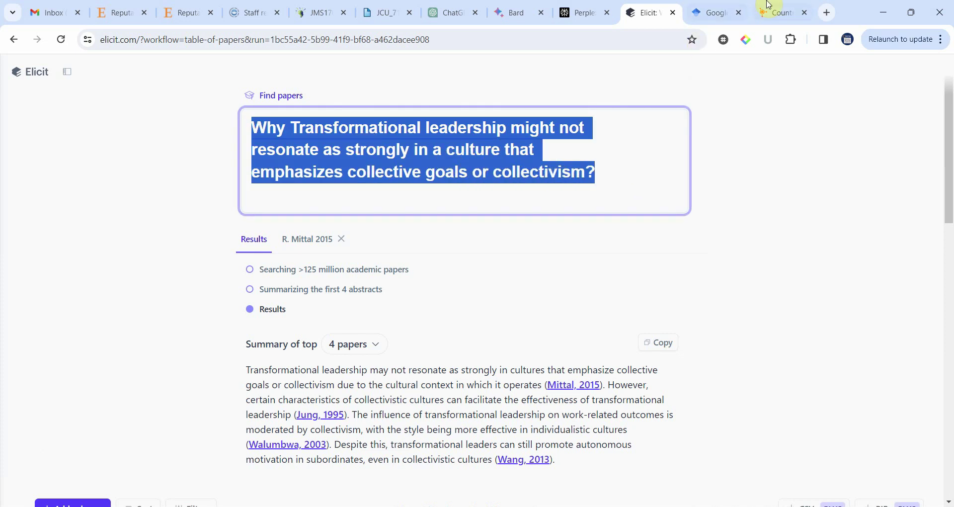
left_click(787, 10)
Step: Ask Perplexity the pasted collectivism question and open its first cited Journal of Business Research article
left_click(582, 10)
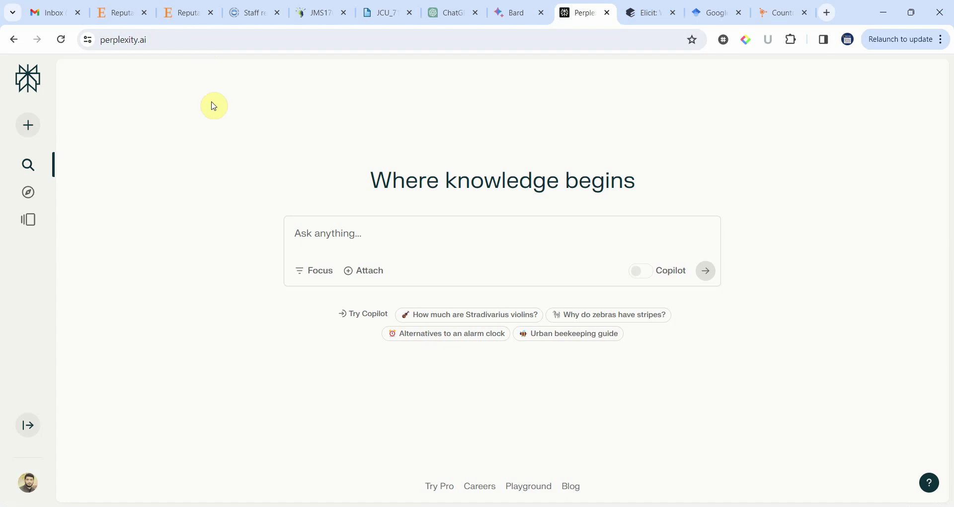
left_click(322, 231)
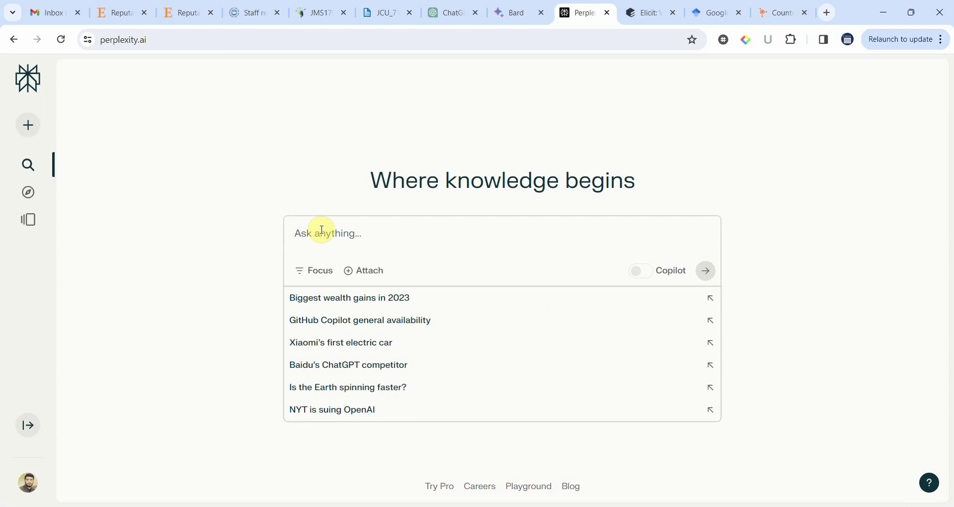
key("ctrl+v")
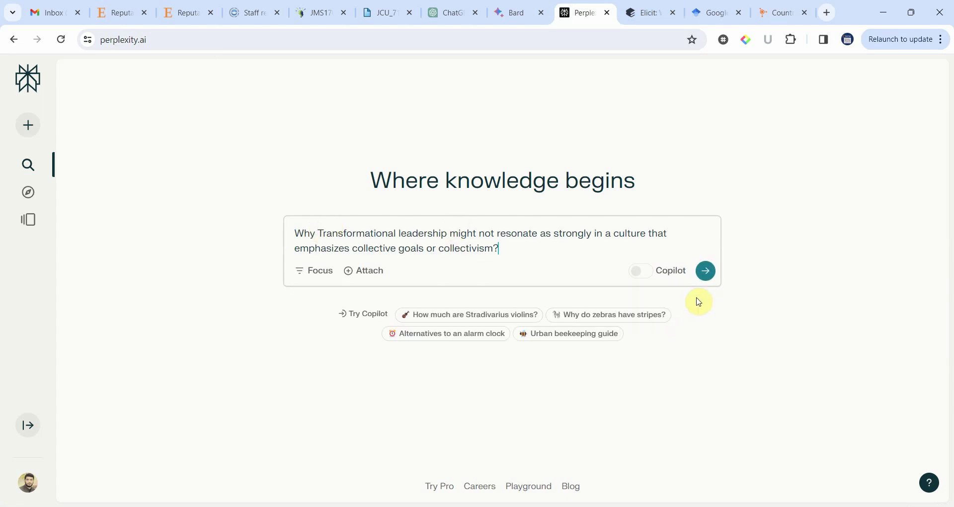
left_click(706, 273)
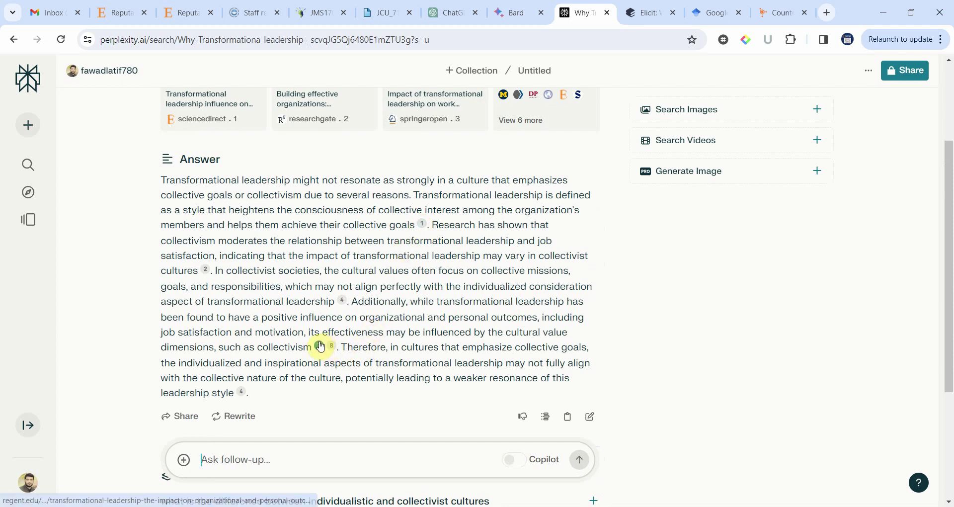
left_click(425, 226)
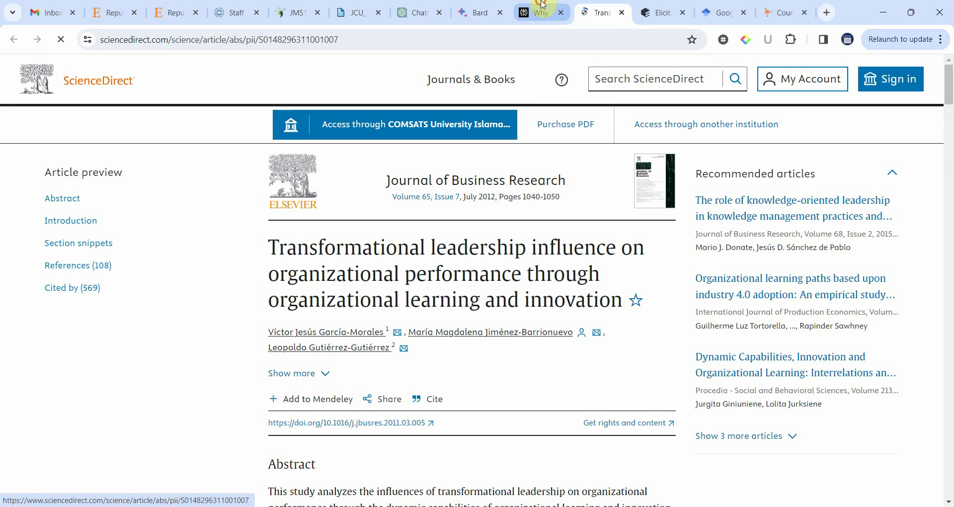
Step: Leave the ScienceDirect article and return to Perplexity's answer
left_click(565, 6)
scroll(432, 291, "down", 2)
scroll(435, 292, "up", 1)
scroll(436, 292, "up", 1)
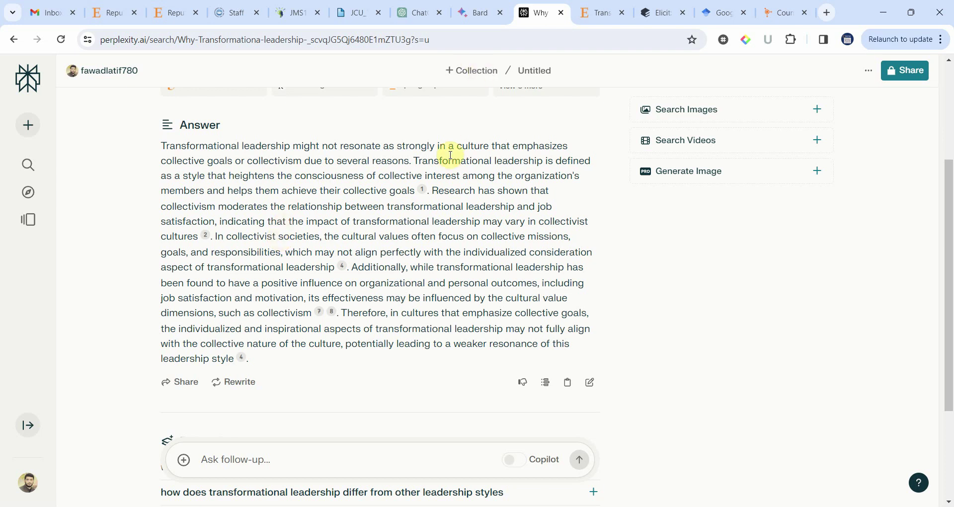
Step: Bring up the Google Scholar tab with its empty search page
right_click(724, 10)
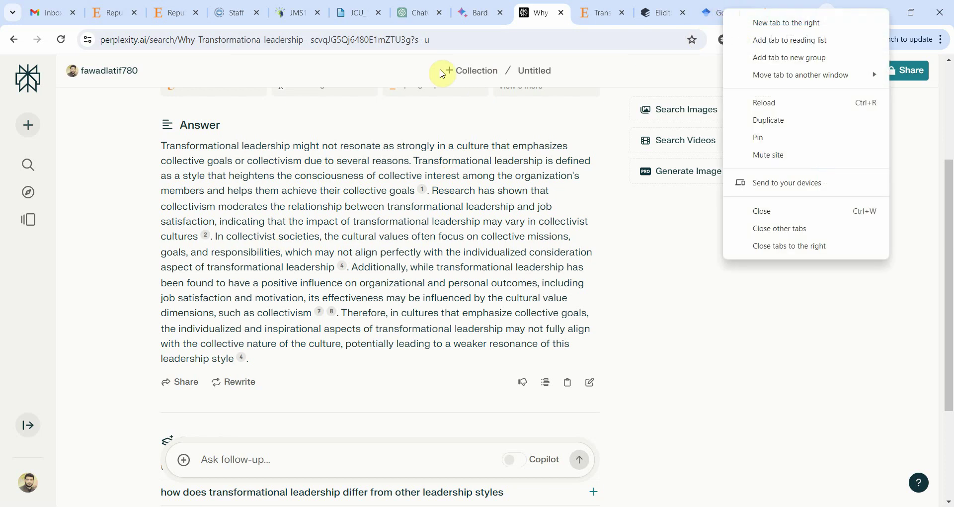
key("Escape")
left_click(718, 12)
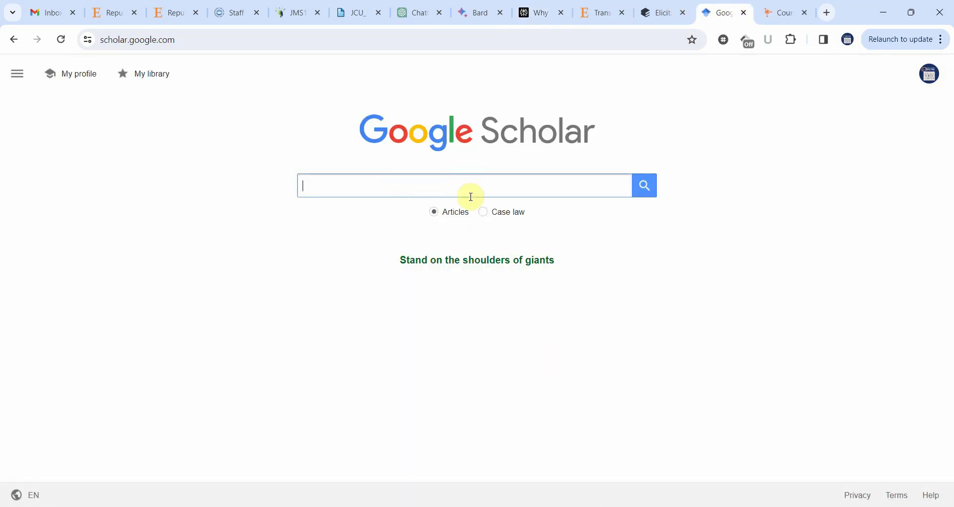
Step: Start the Scholar query as allintext: plus the pasted research question, dropping 'Why'
type("allin")
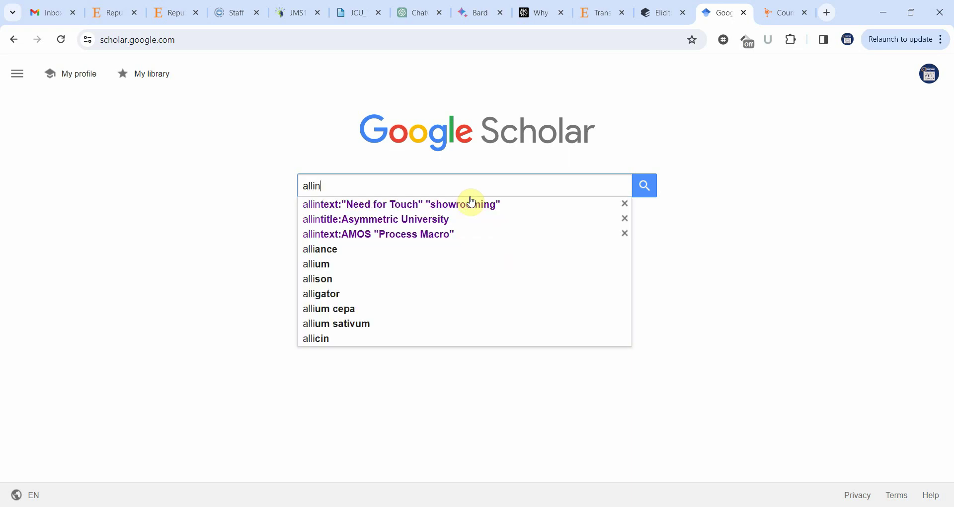
type("text:")
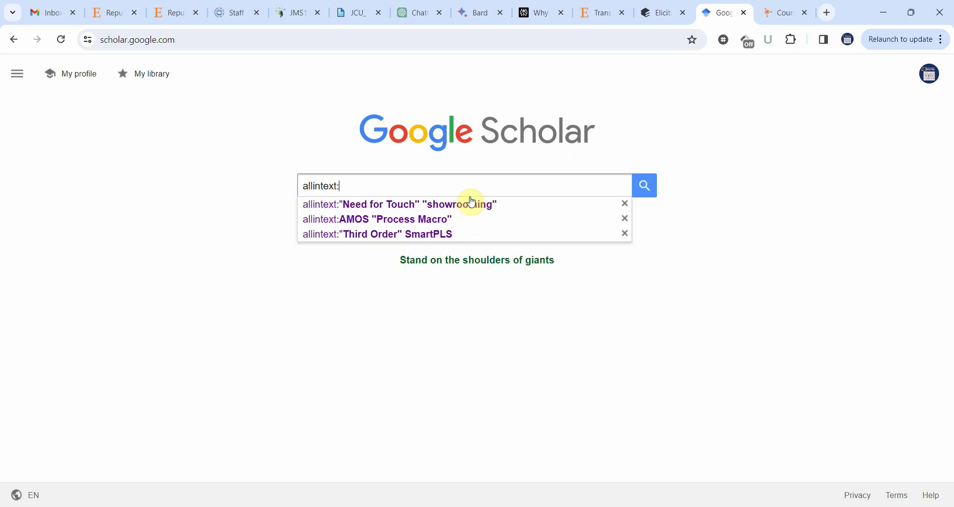
key("ctrl+v")
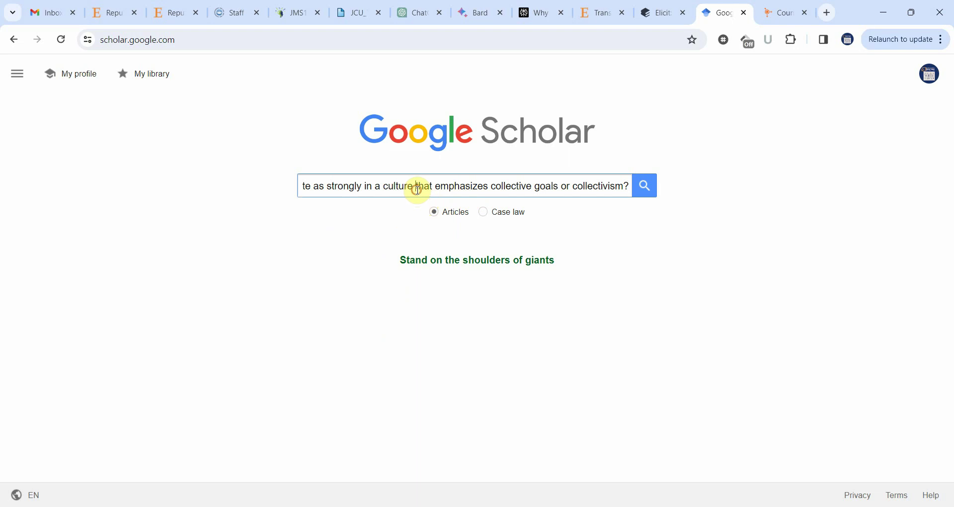
key("Home")
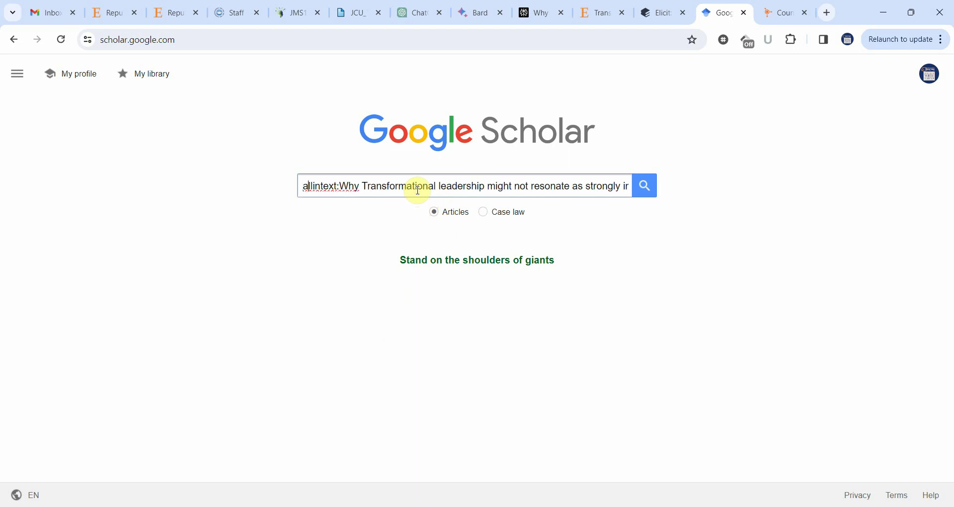
key("shift+Right")
key("shift+Right")
key("shift+Right")
key("shift+Right")
key("Delete")
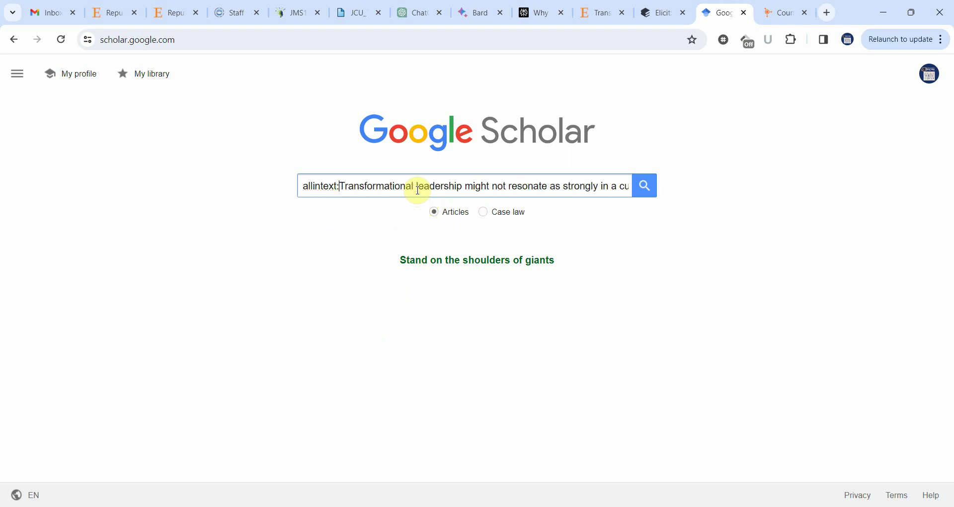
type("\"")
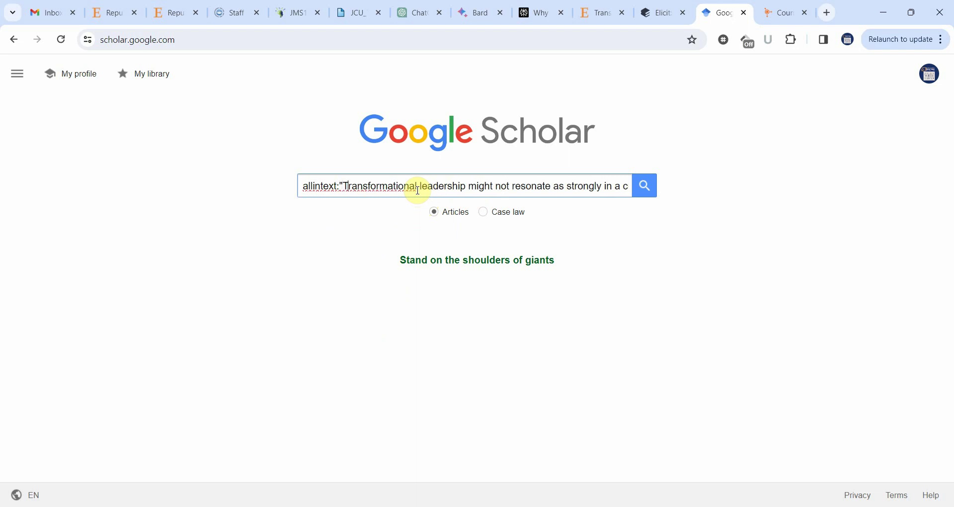
type("\"")
Step: Search allintext:"Transformational leadership" ("collective goals" OR "collectivism") for about 20,300 results
key("Right")
key("shift+Right")
key("shift+Right")
key("shift+Right")
key("shift+Right")
key("shift+Right")
key("shift+Right")
key("shift+Right")
key("shift+Right")
key("shift+Right")
key("shift+Right")
key("shift+Right")
key("shift+Right")
key("shift+Right")
key("shift+Right")
key("shift+Right")
key("shift+Right")
key("shift+Right")
key("shift+Right")
key("shift+Right")
key("shift+Right")
key("shift+Right")
key("shift+Right")
key("shift+Right")
key("shift+Right")
key("shift+Right")
key("shift+Right")
key("shift+Right")
key("shift+Right")
key("shift+Right")
key("shift+Right")
key("shift+Right")
key("shift+Right")
key("shift+Right")
key("shift+Right")
key("shift+Right")
key("shift+Right")
key("shift+Right")
key("shift+Right")
key("shift+Right")
key("shift+Right")
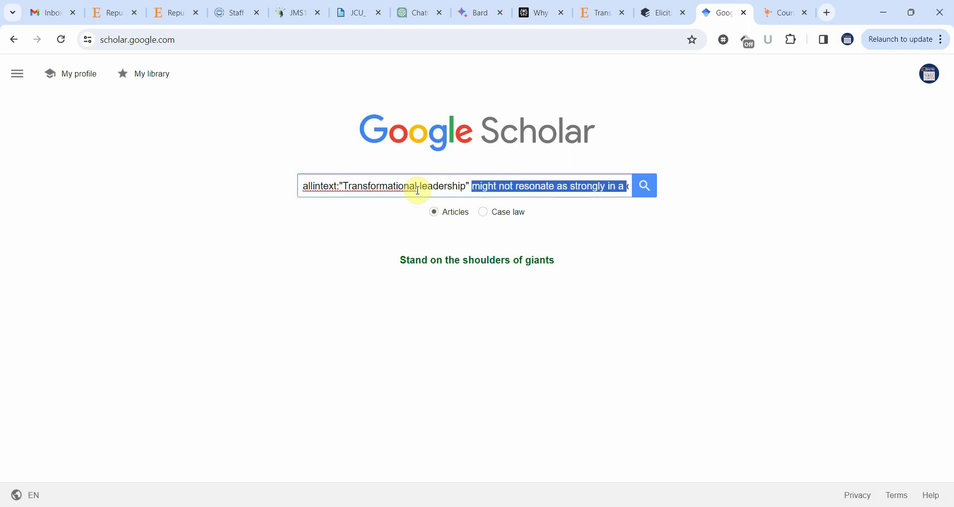
key("shift+Left")
key("shift+Left")
key("shift+Left")
key("shift+Left")
key("shift+Left")
key("shift+Left")
key("shift+Left")
key("shift+Left")
key("shift+Left")
key("shift+Left")
key("shift+Left")
key("shift+Left")
key("shift+Left")
key("shift+Left")
key("shift+Left")
key("shift+Left")
key("shift+Left")
key("shift+Left")
key("shift+Left")
key("shift+Left")
key("BackSpace")
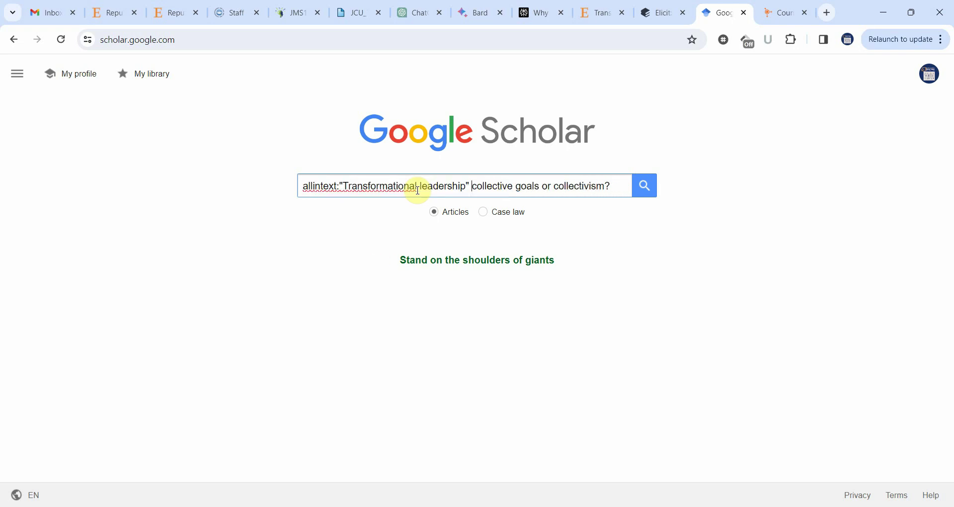
type("\" \"")
key("ctrl+shift+Left")
type("OR \"")
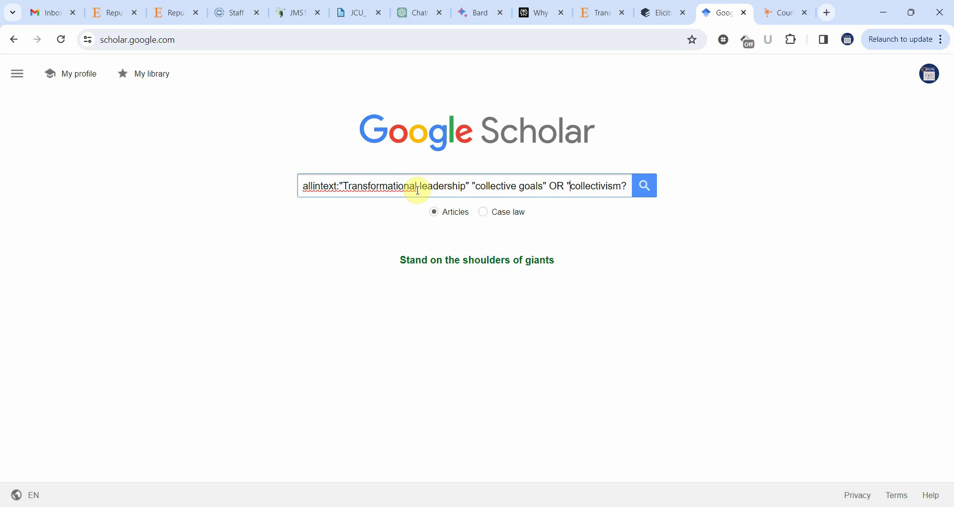
key("Delete")
type("\")")
type("(")
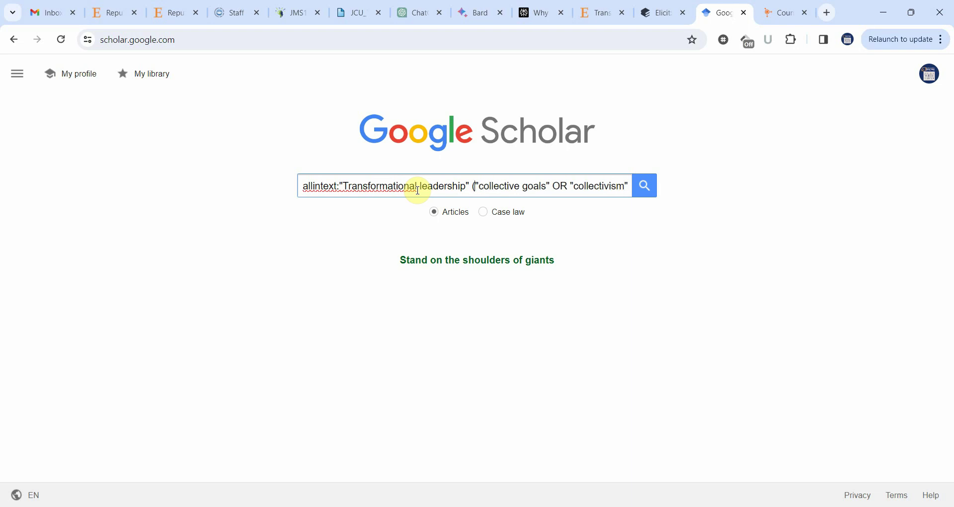
left_click(646, 189)
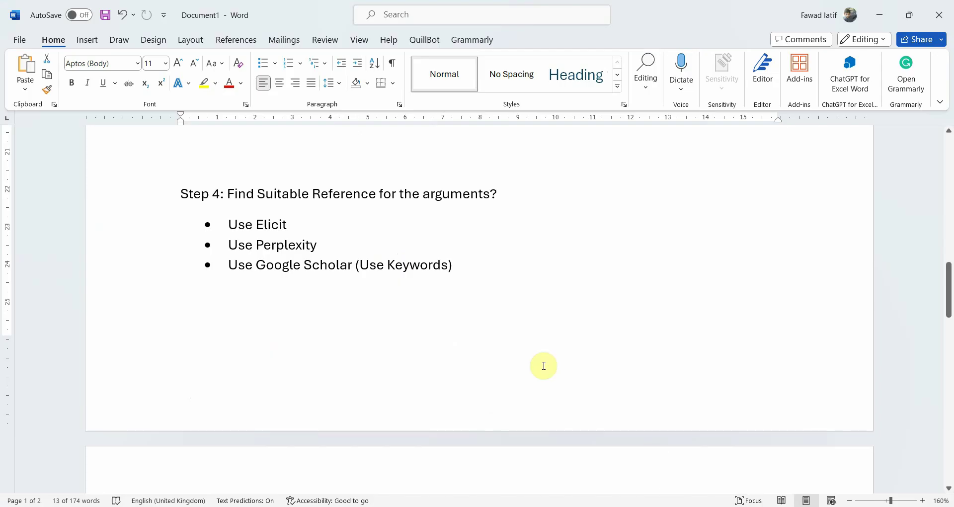
Step: Scroll the Word guide from the discussion steps to the 'A Word of Caution!' section
scroll(523, 347, "down", 3)
scroll(523, 346, "up", 15)
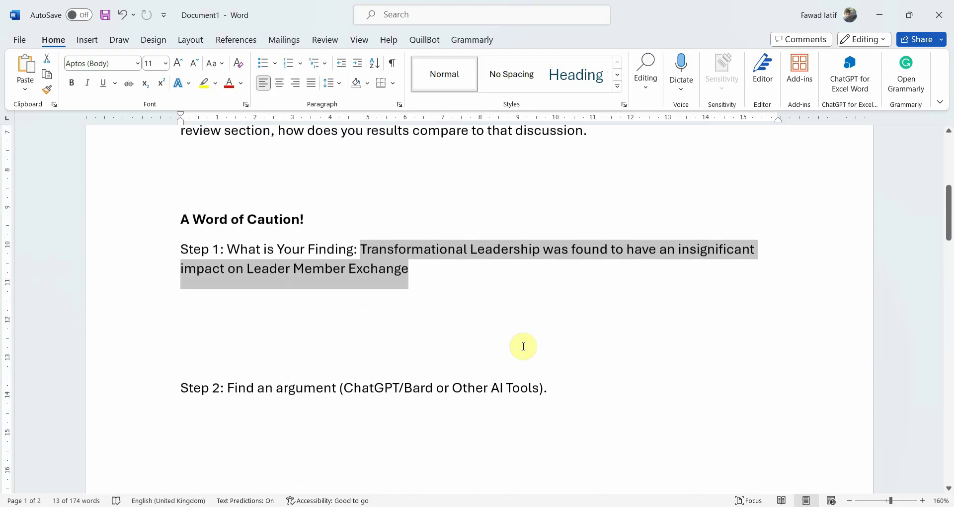
scroll(523, 346, "up", 1)
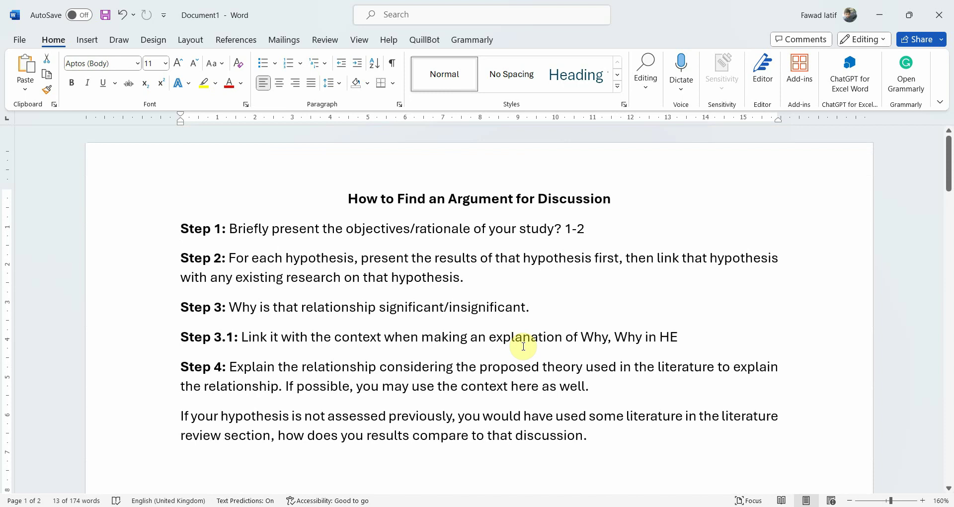
scroll(518, 434, "down", 3)
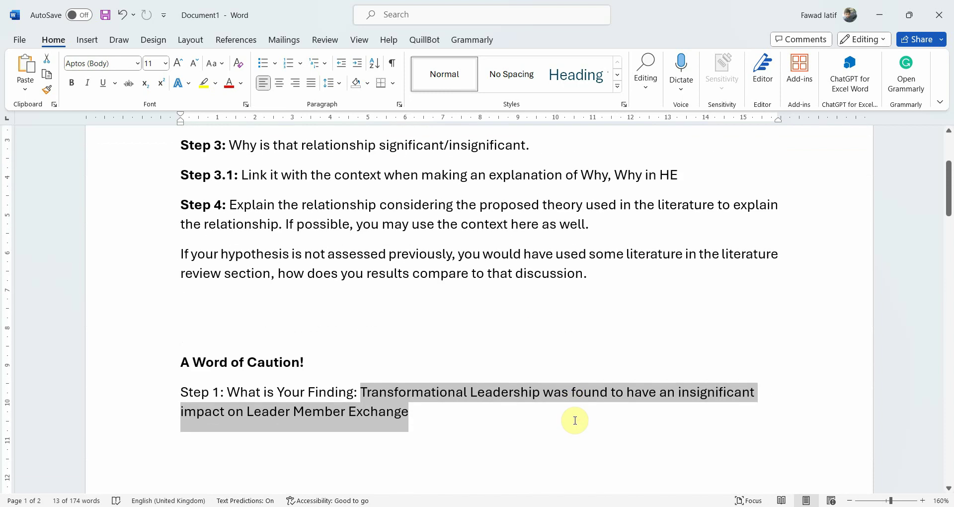